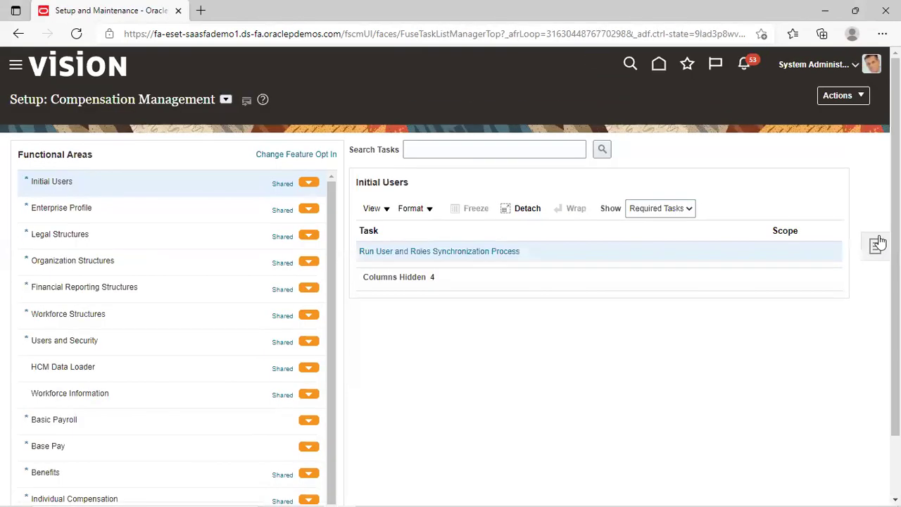
- Open the Fusion Financial Project from the list of implementation projects
click(876, 245)
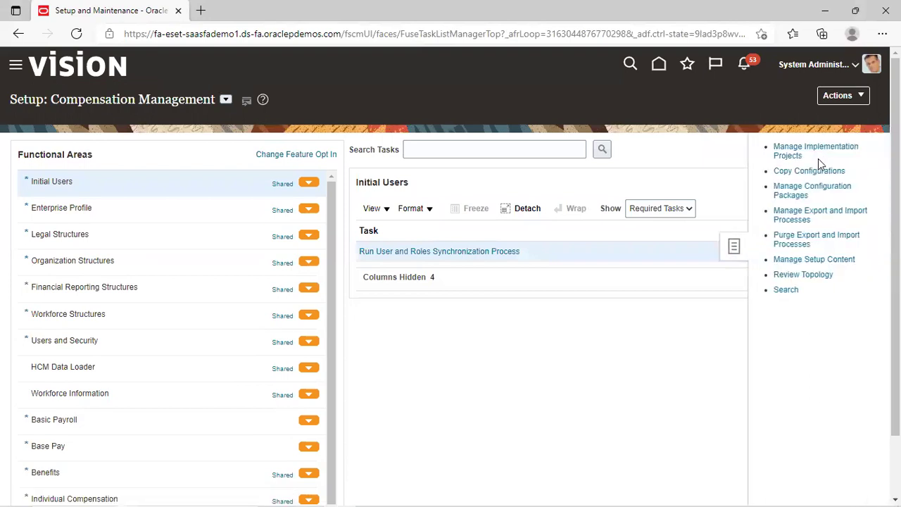
click(810, 149)
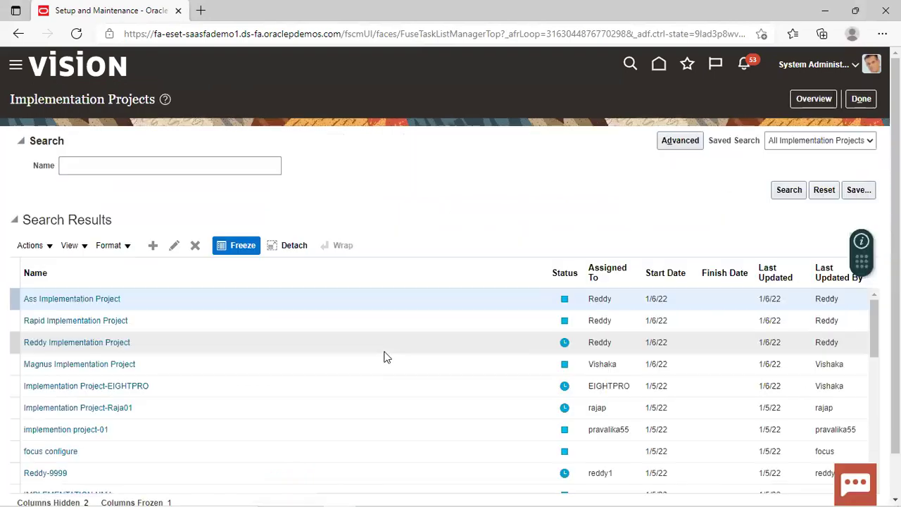
scroll(384, 356, down, 1)
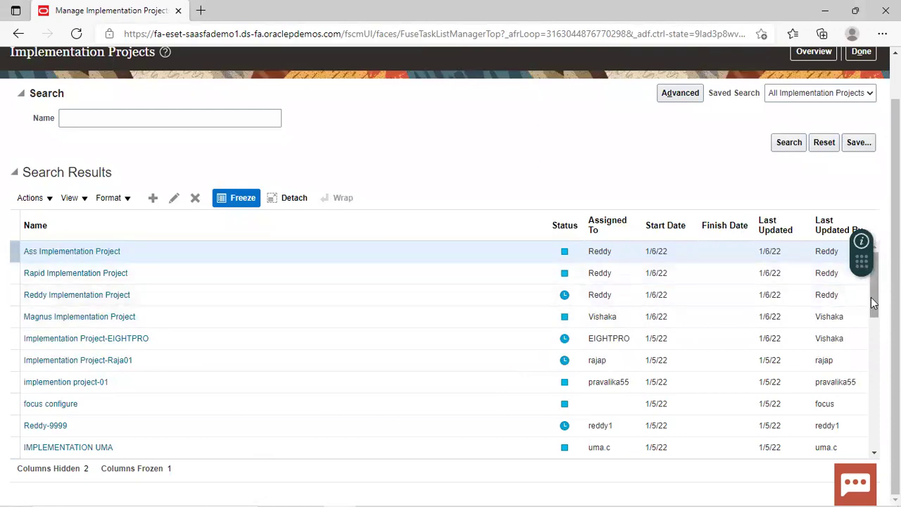
scroll(867, 297, down, 4)
scroll(436, 344, down, 1)
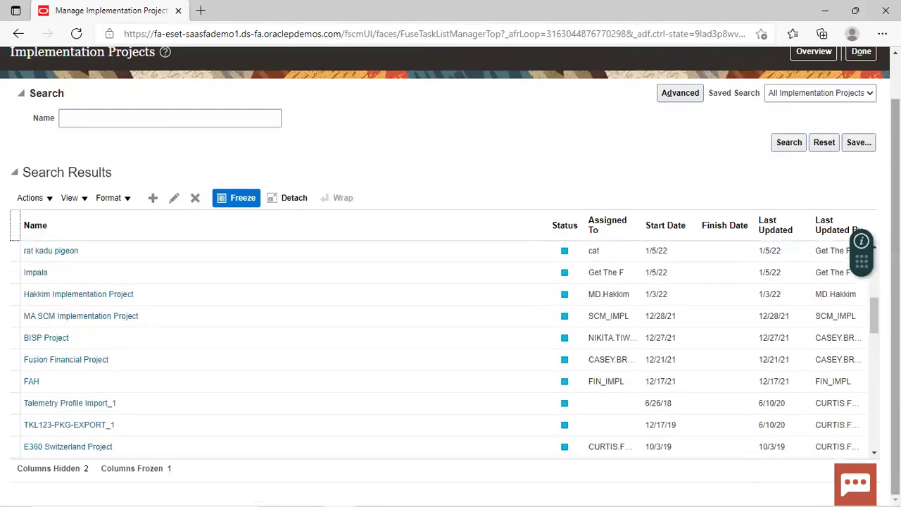
click(56, 360)
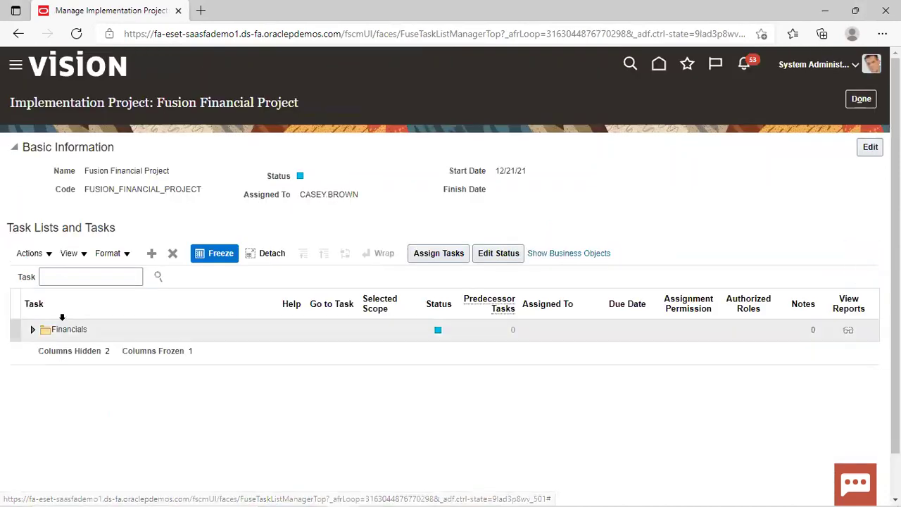
- Search the project's tasks for "manage chart of accounts structure instance" and go to the Manage Chart of Accounts Structure Instances task
click(70, 277)
text(ma)
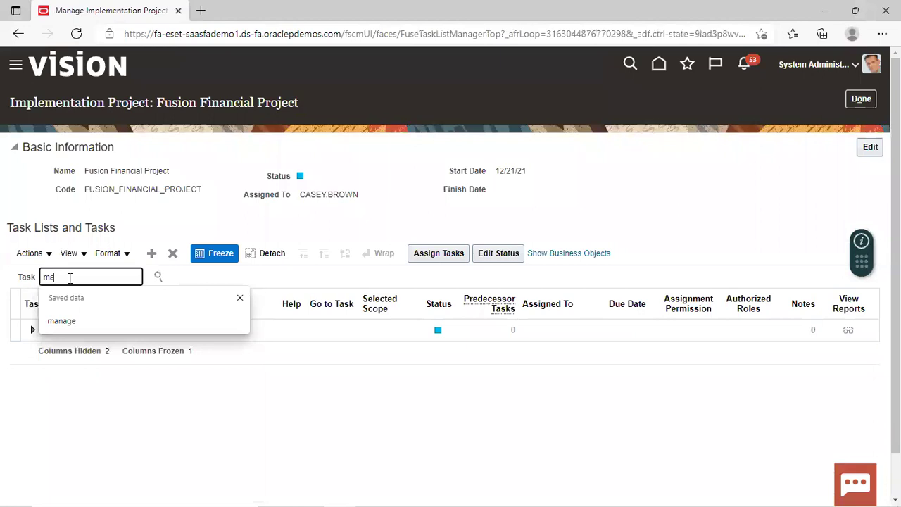
text(nage chart of acco)
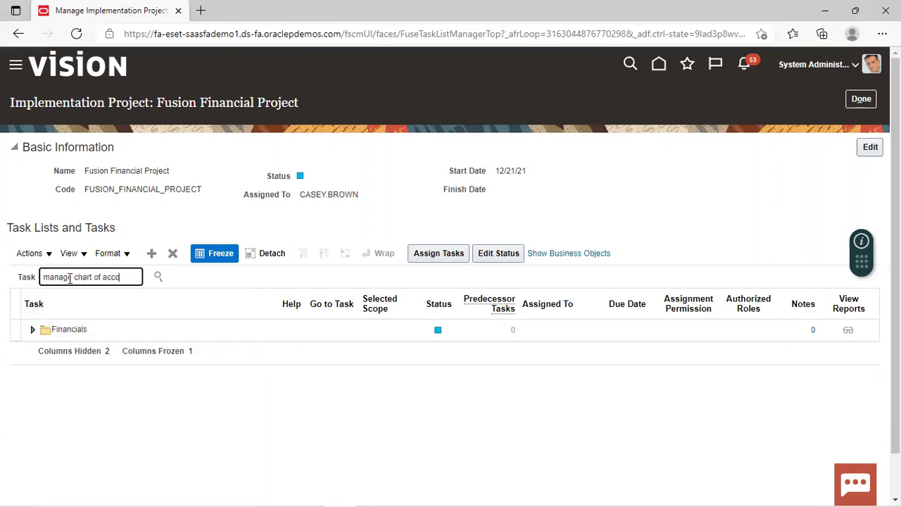
text(unts)
text( struc)
text(ture)
text( instance)
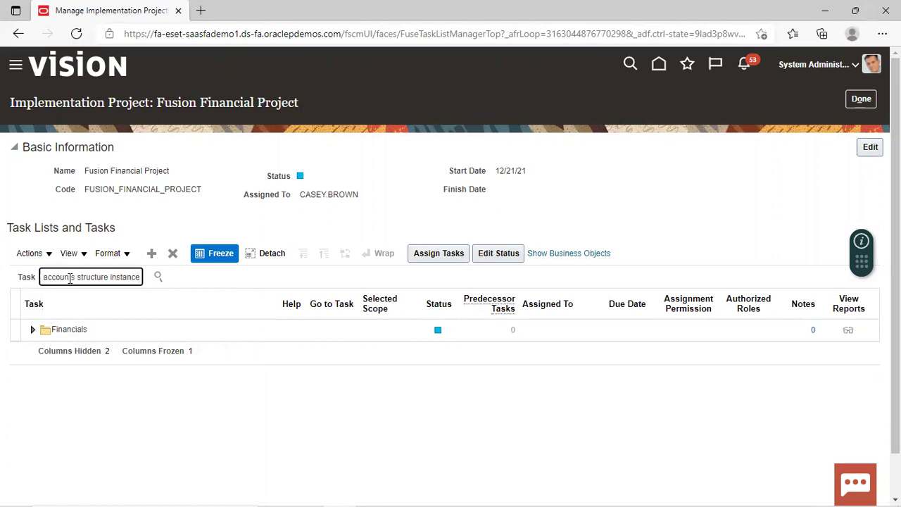
key(Return)
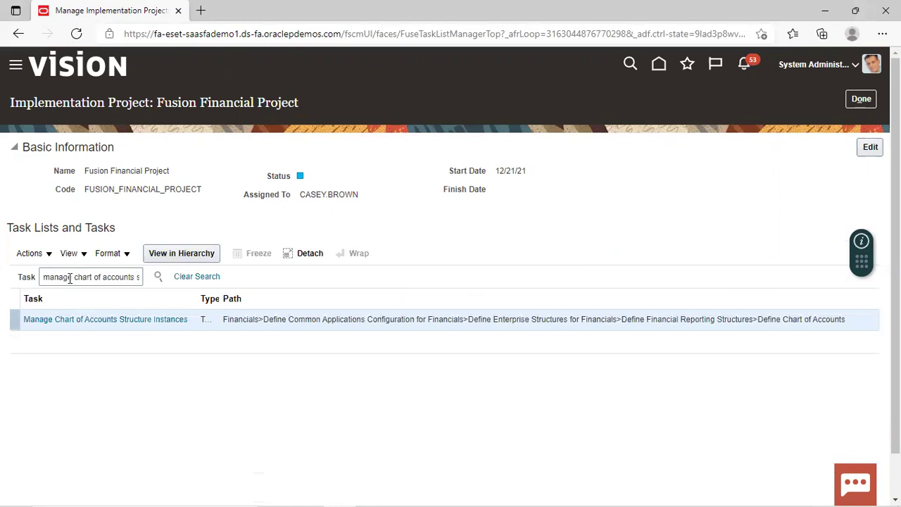
click(107, 320)
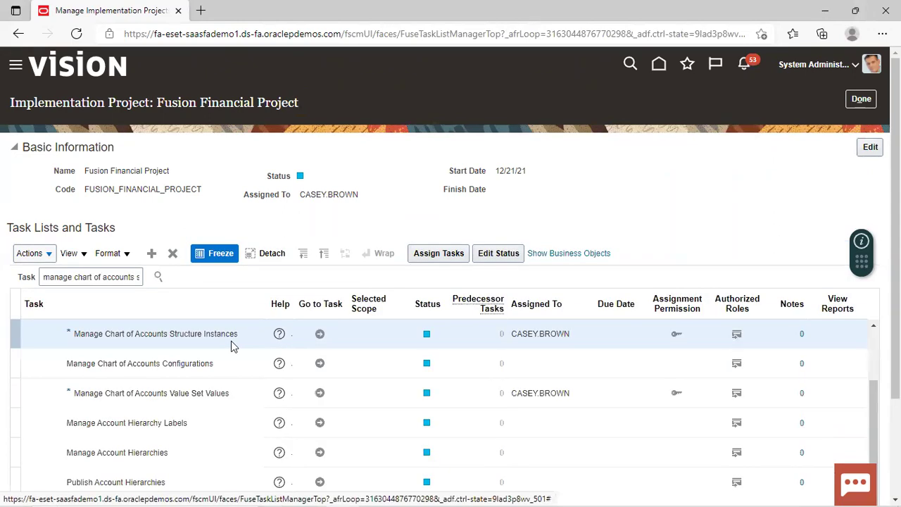
click(318, 335)
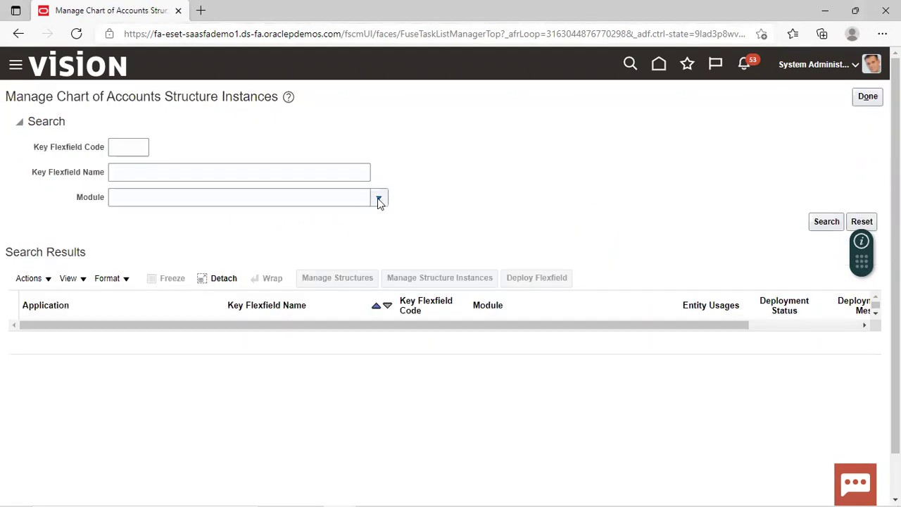
- Find the key flexfield of the General Ledger module and open the management of its structure instances
click(379, 199)
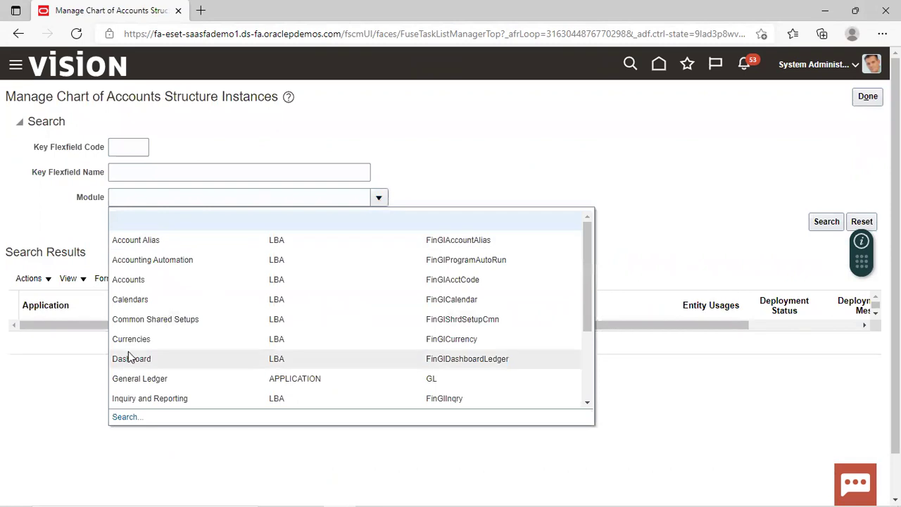
click(127, 373)
click(824, 222)
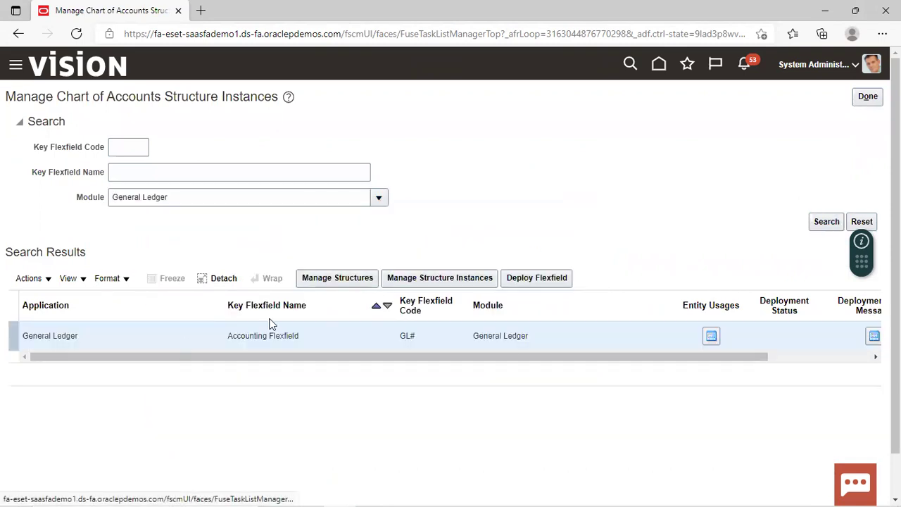
click(441, 282)
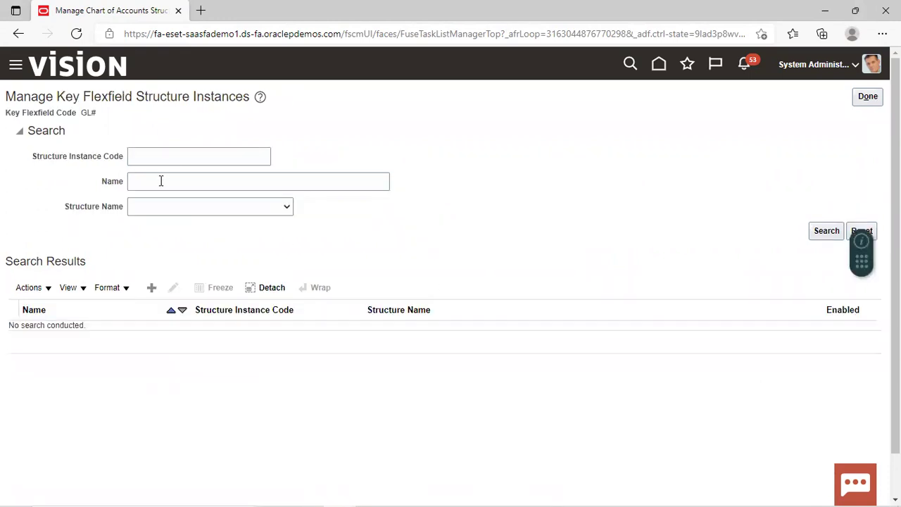
- Search for the structure instance named "fusion ledger" and open it for editing
click(161, 181)
text(fusion ledger)
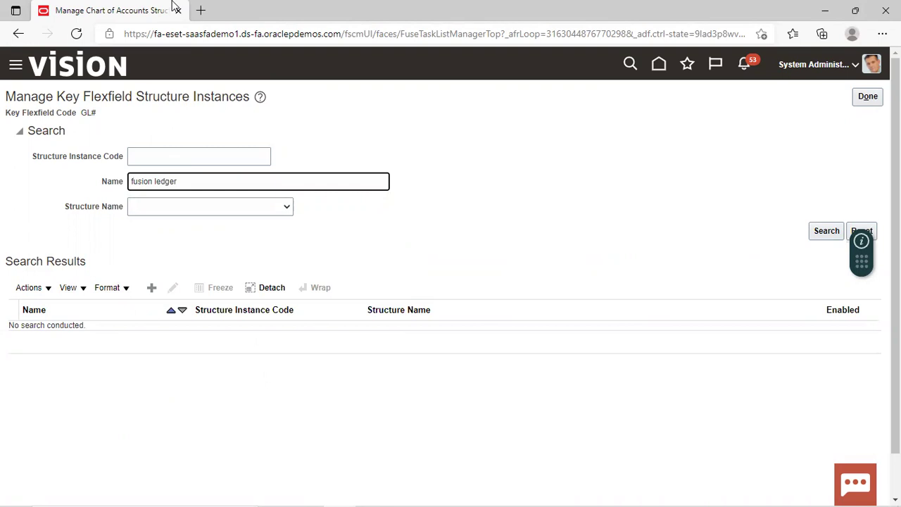
key(Return)
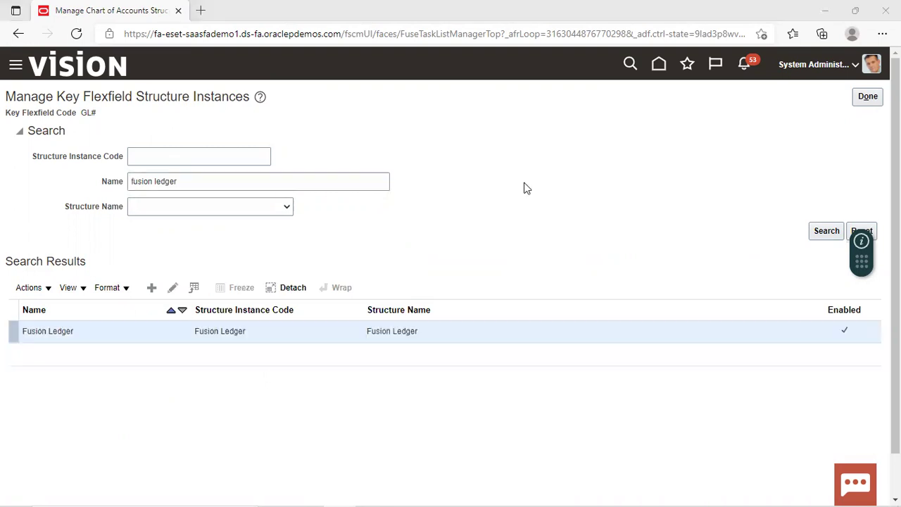
click(22, 371)
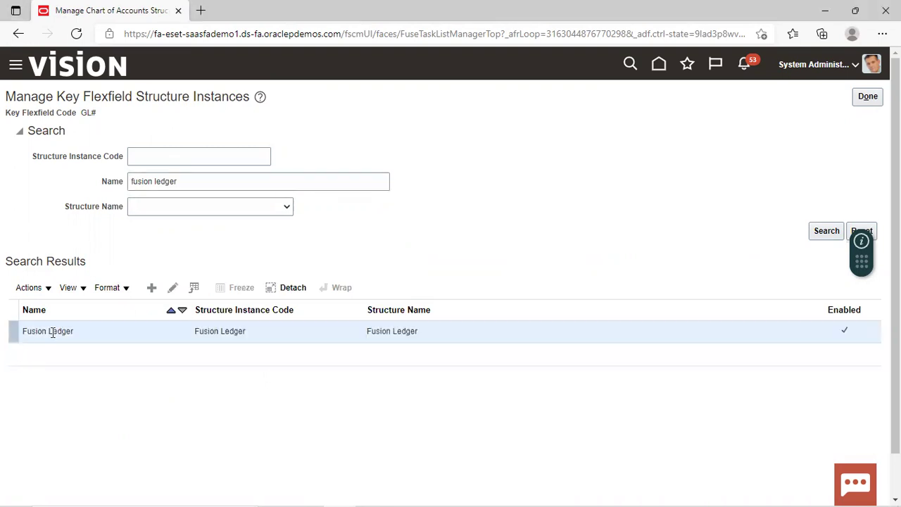
click(172, 288)
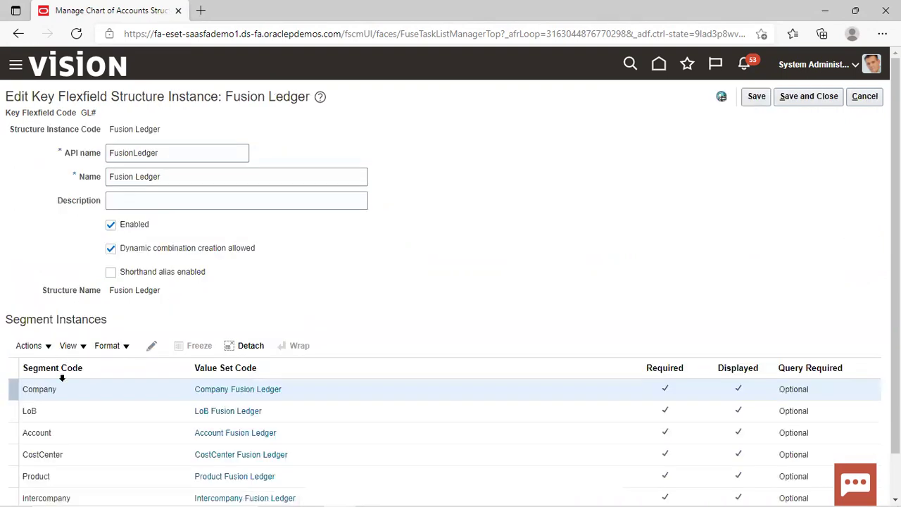
- Open the Company segment's value set, Company Fusion Ledger, and start creating a related value set for it
scroll(450, 281, down, 1)
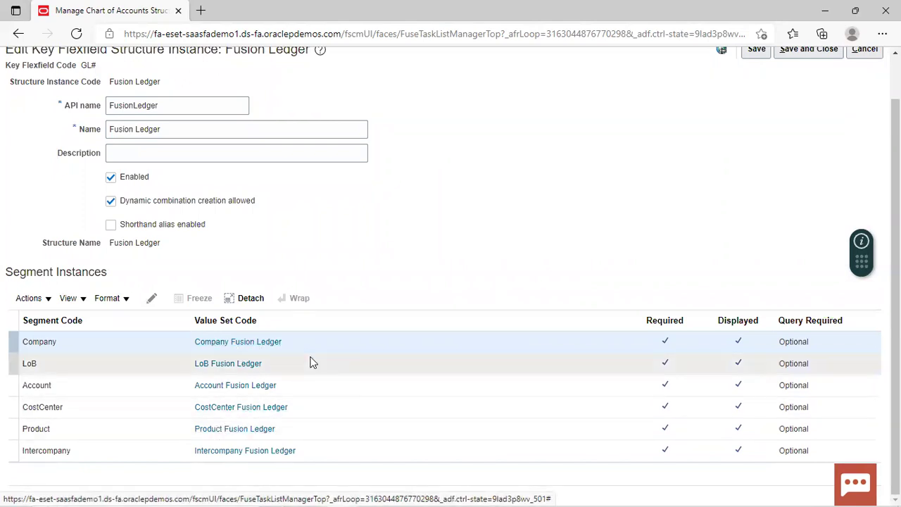
click(225, 344)
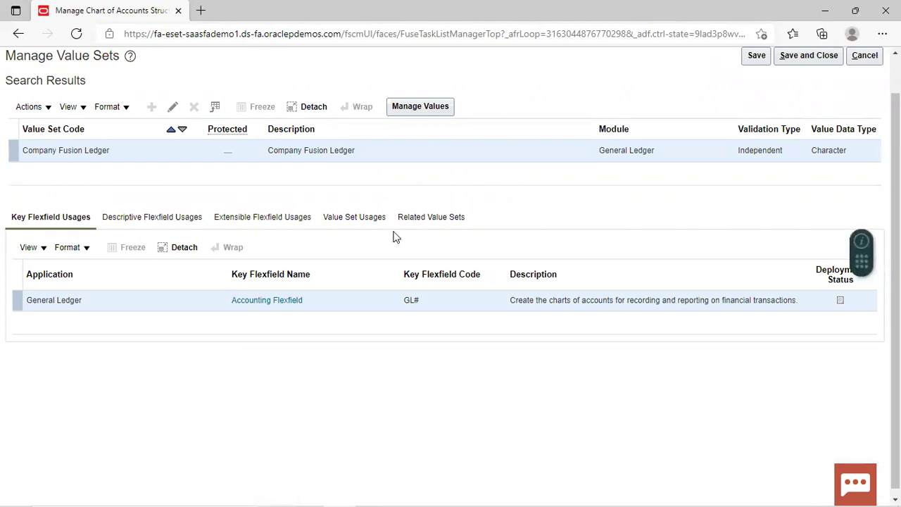
click(430, 218)
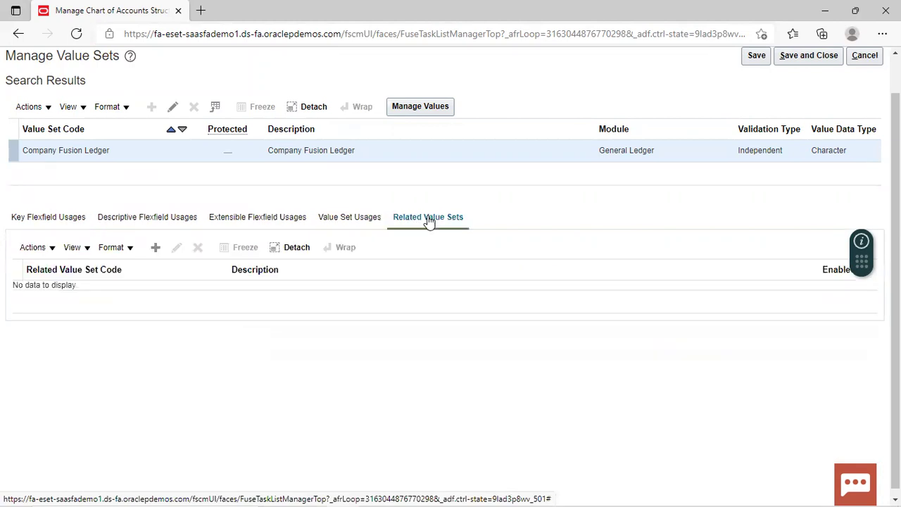
click(155, 247)
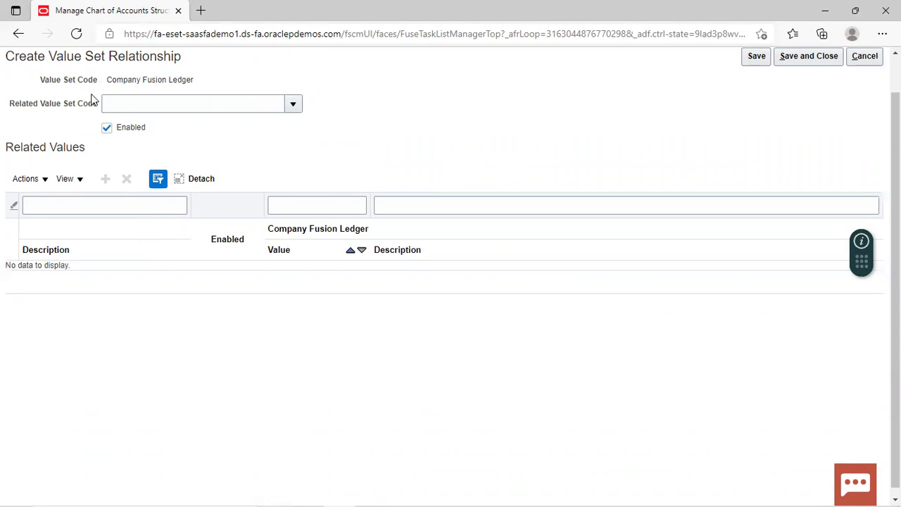
- Search for "Costcenter fusion", set the related value set code to CostCenter Fusion Ledger, and save the relationship
click(287, 104)
click(118, 126)
click(317, 241)
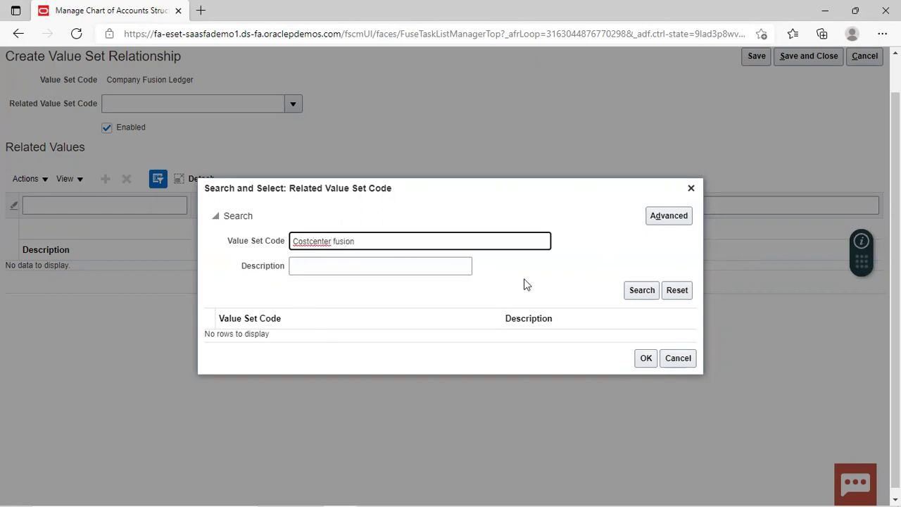
click(640, 290)
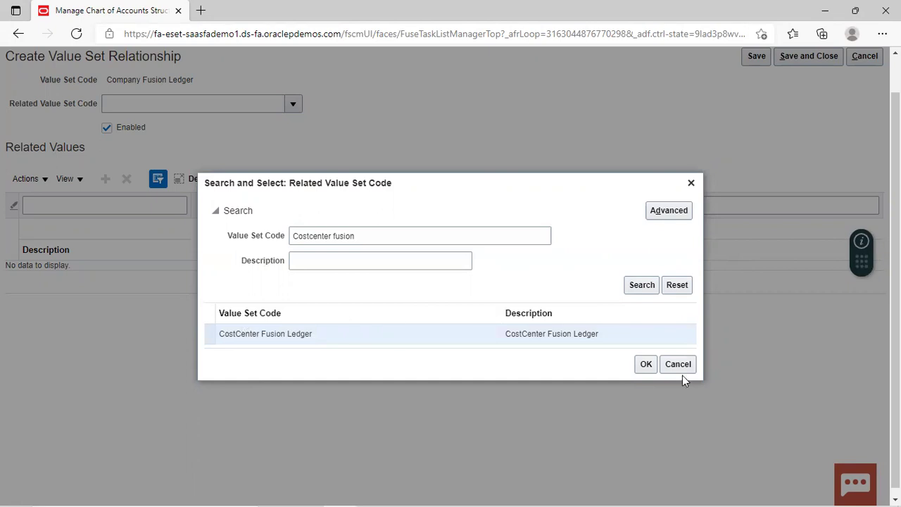
click(645, 365)
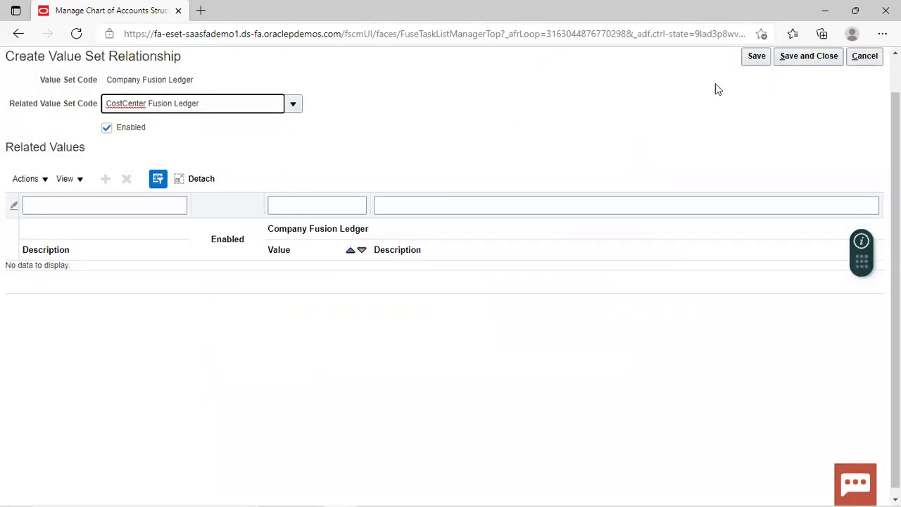
click(765, 59)
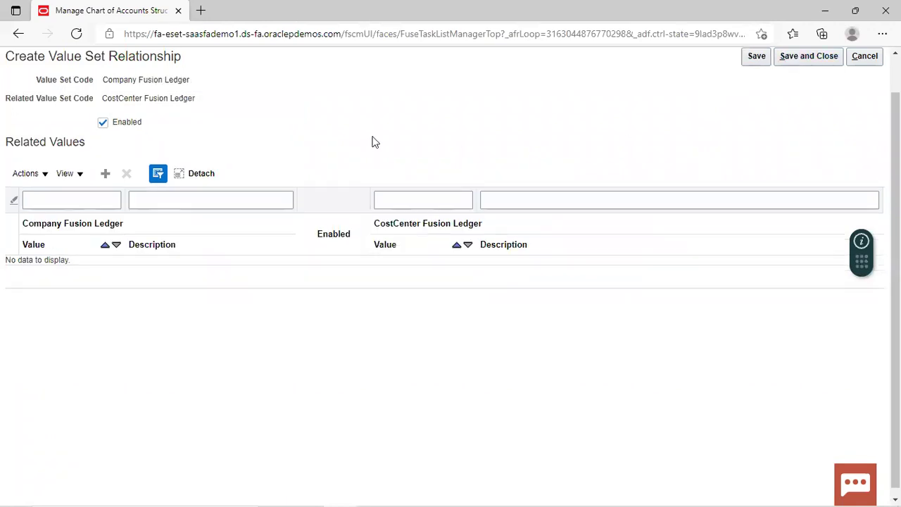
- Add a related values row and set its Company Fusion Ledger value to 3888, InFusion USA Corporation
click(107, 178)
click(105, 175)
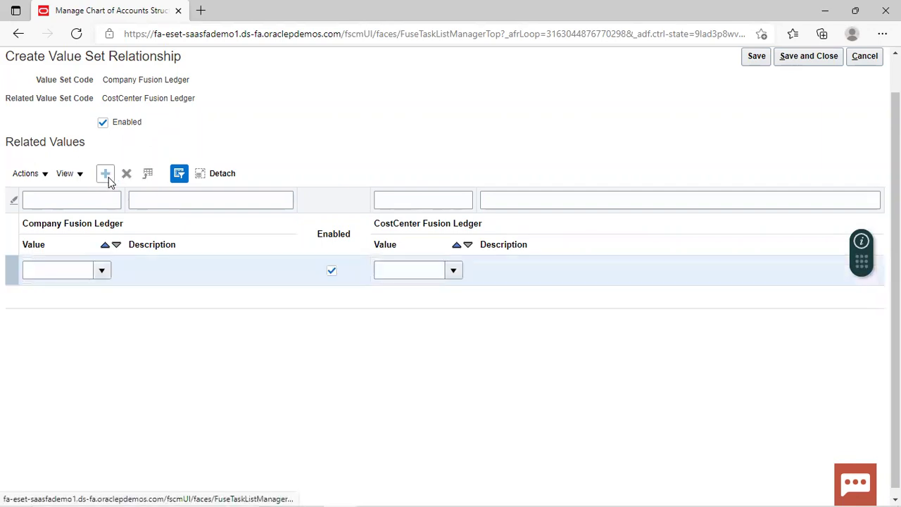
click(102, 271)
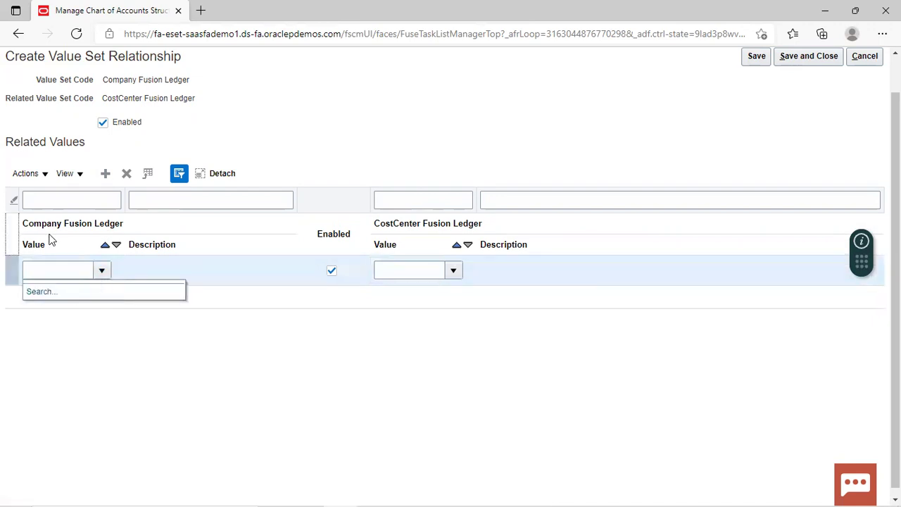
click(31, 293)
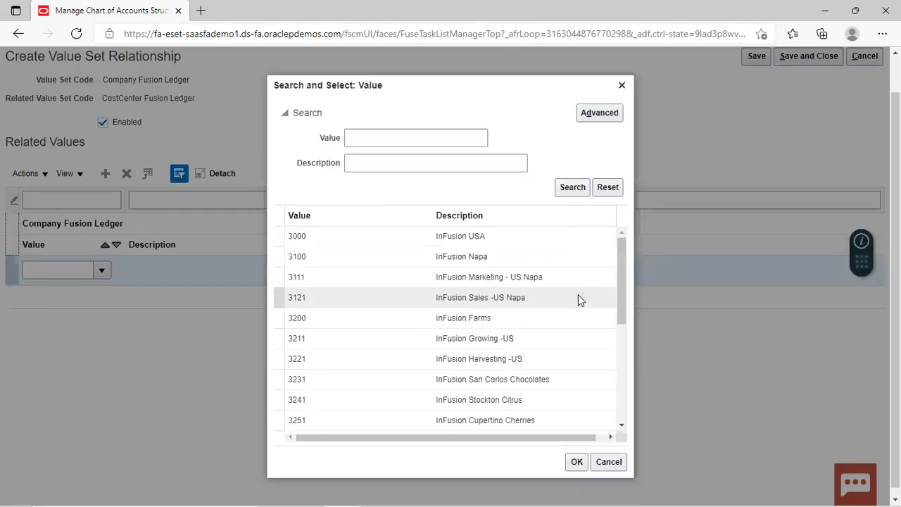
drag(621, 310, 622, 336)
scroll(612, 396, down, 3)
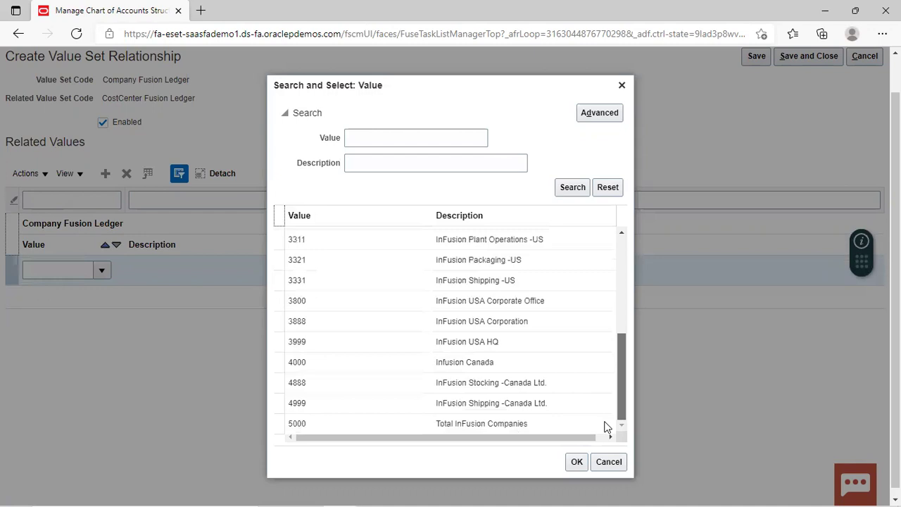
click(309, 321)
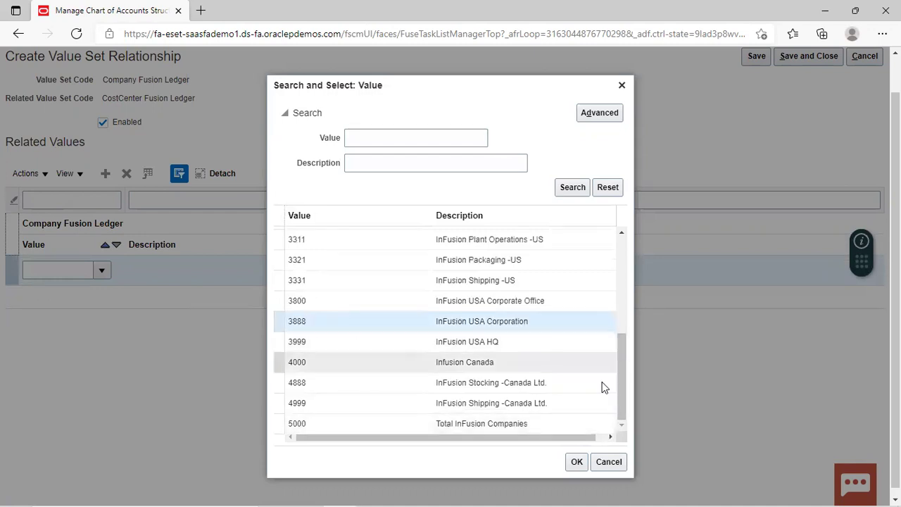
click(576, 463)
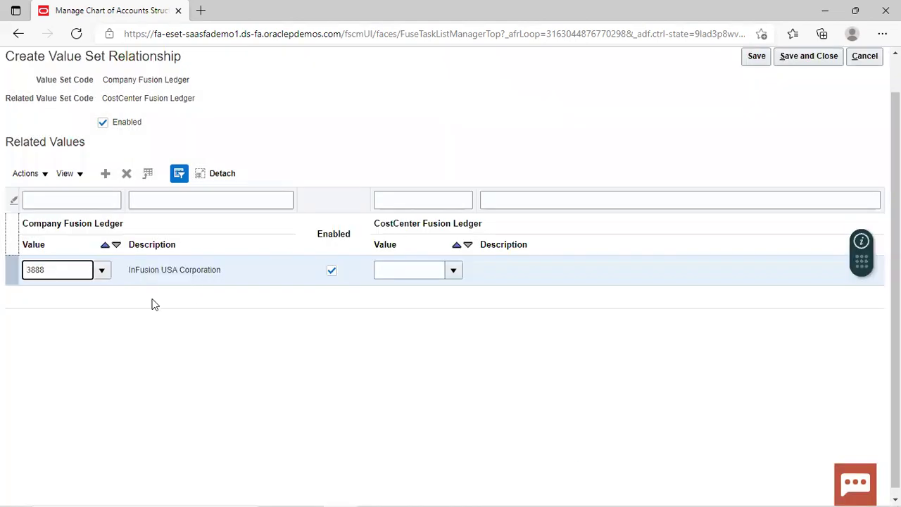
- Set the row's CostCenter Fusion Ledger value to 410, Growing and Harvesting Operations, by searching the value list
click(454, 270)
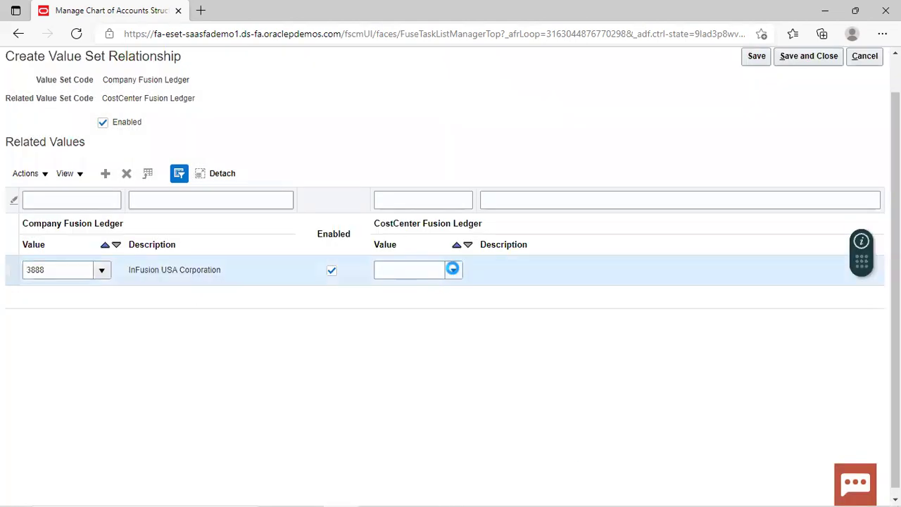
click(386, 290)
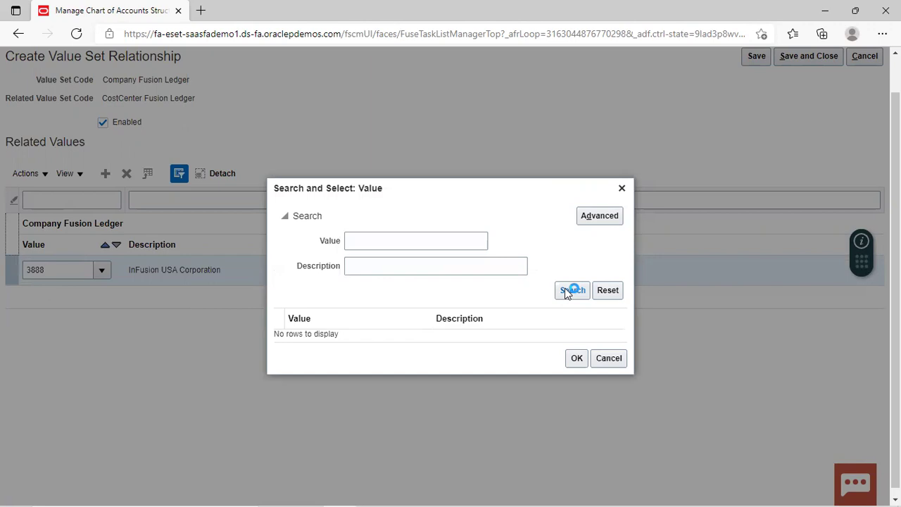
drag(620, 273, 608, 358)
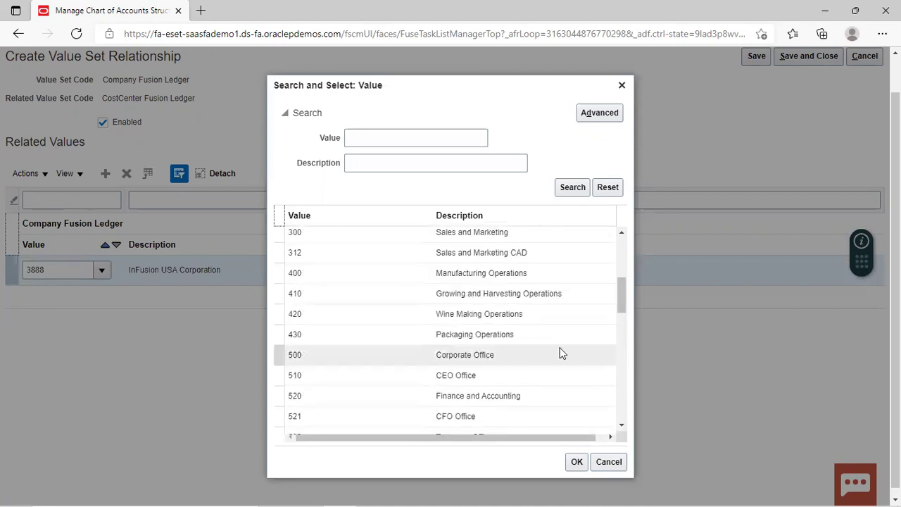
click(458, 294)
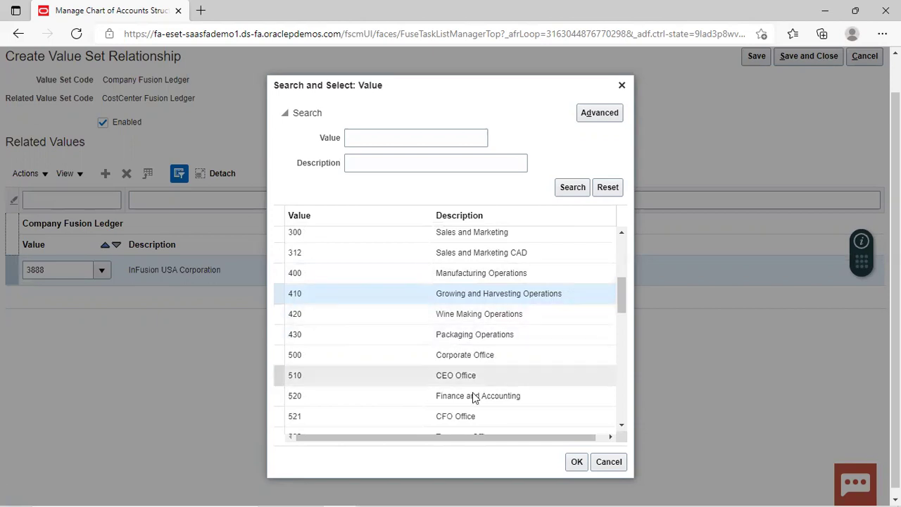
click(576, 461)
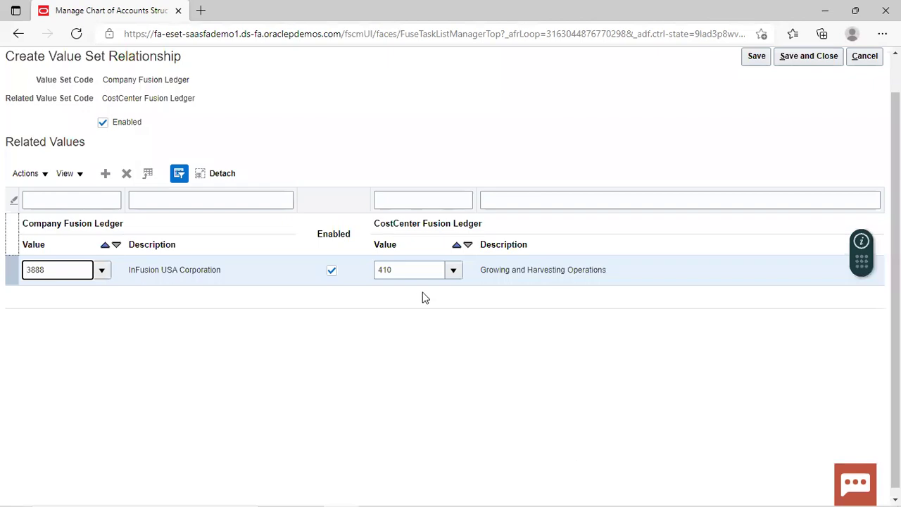
- Add a second related values row mapping company 3888 to cost center 420, keeping the first row's company value at 3888
click(106, 173)
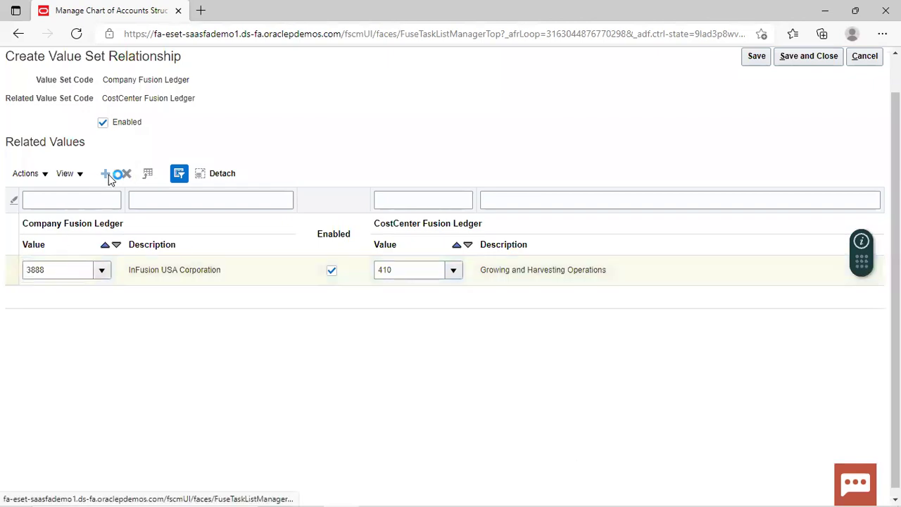
click(71, 272)
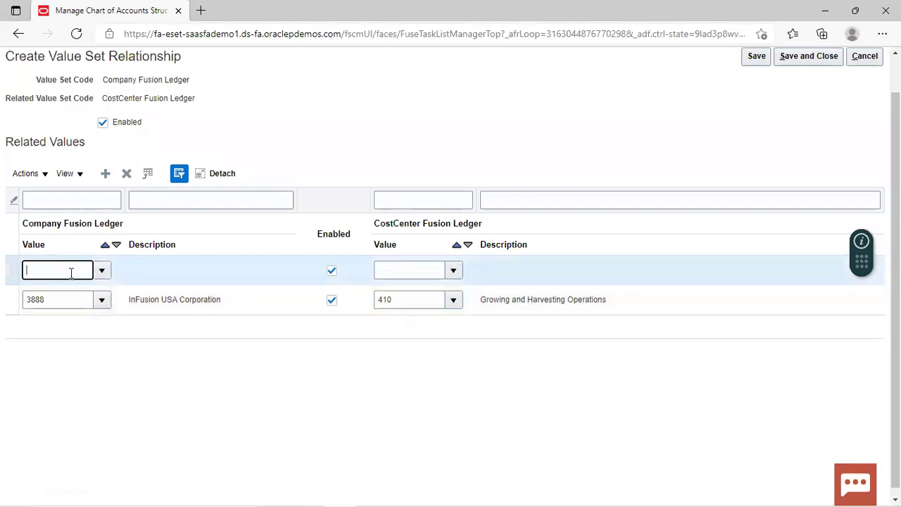
text(388)
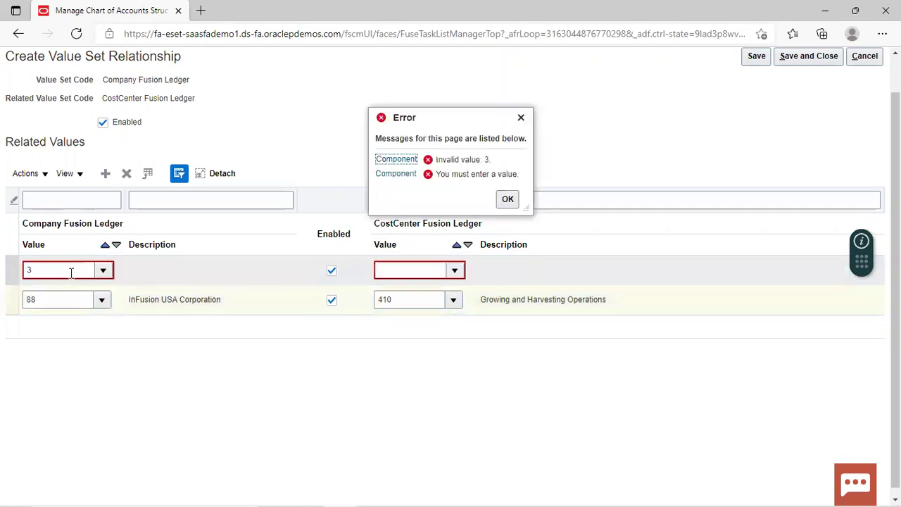
click(54, 294)
key(BackSpace)
key(BackSpace)
text(3888)
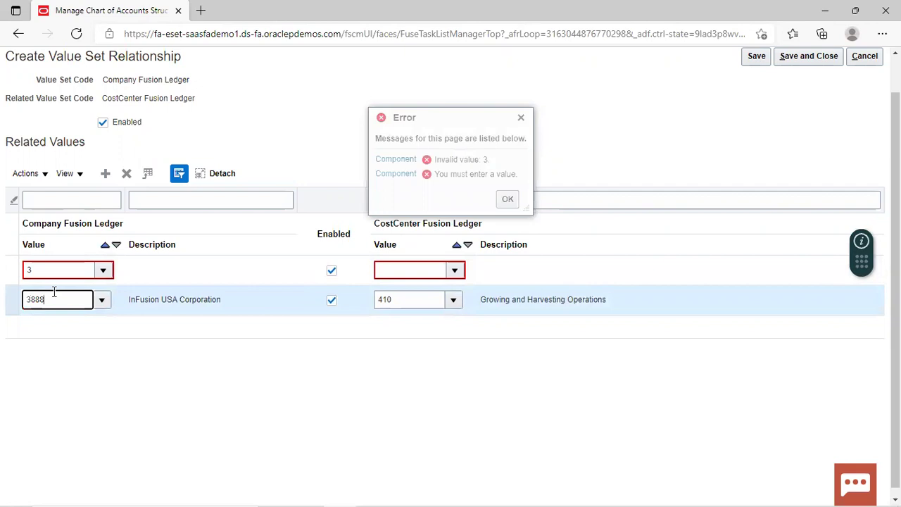
click(40, 269)
text(8)
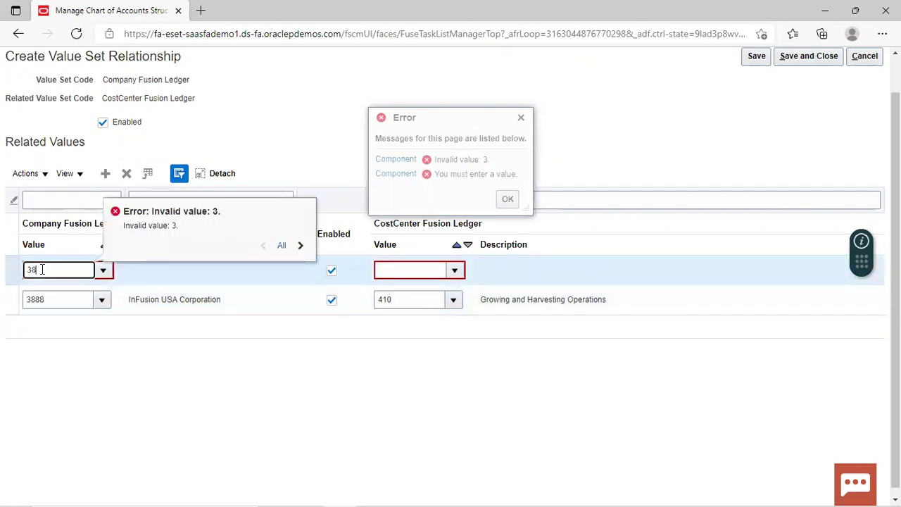
text(88)
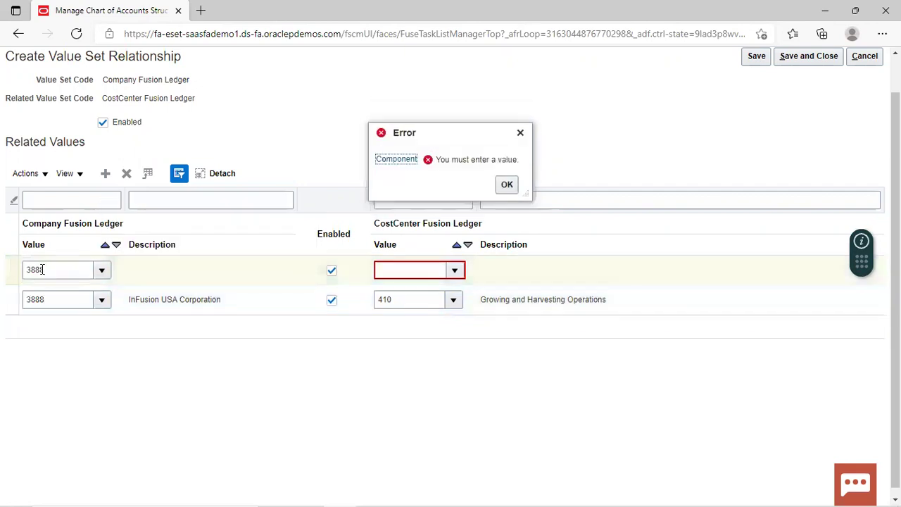
click(427, 268)
text(420)
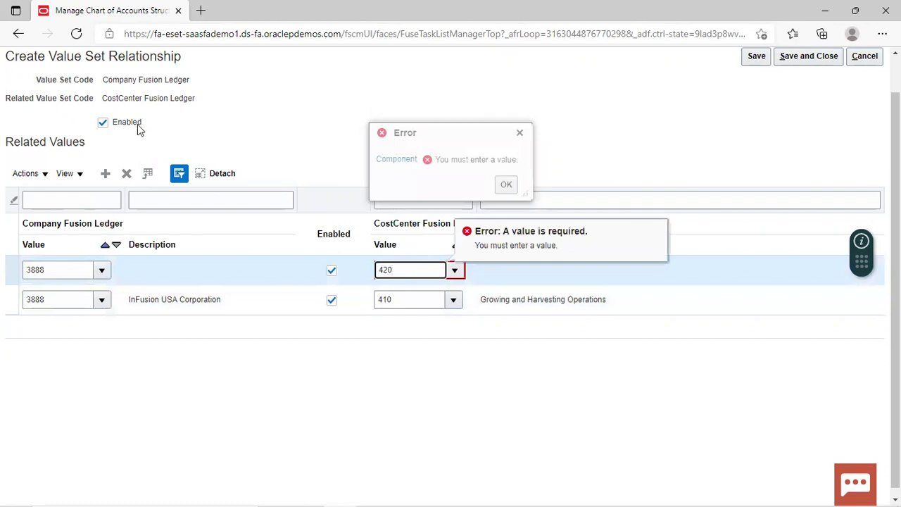
- Add a third related values row mapping company 3888 to cost center 430, and save and close the relationship
click(105, 174)
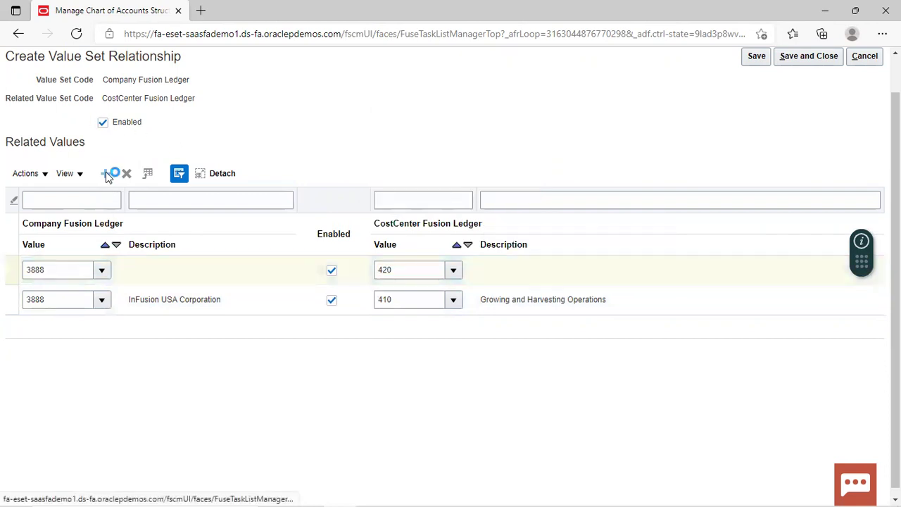
click(72, 271)
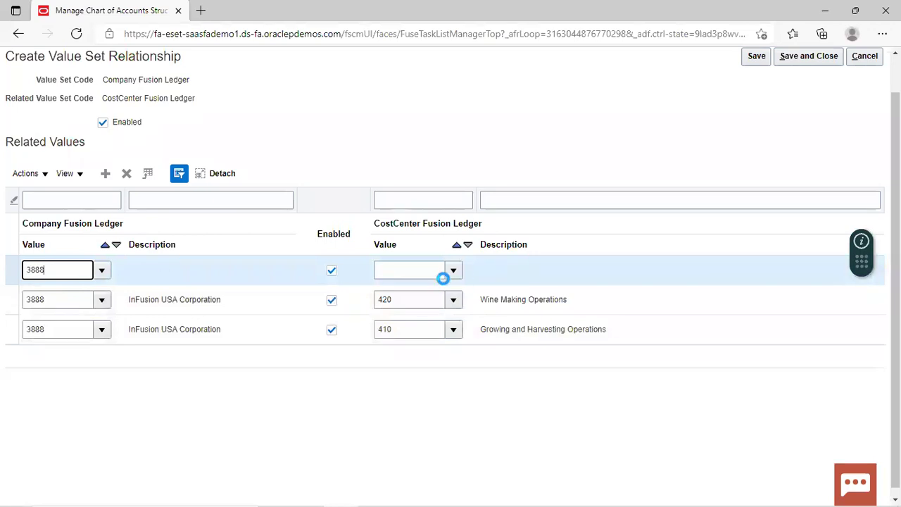
click(416, 272)
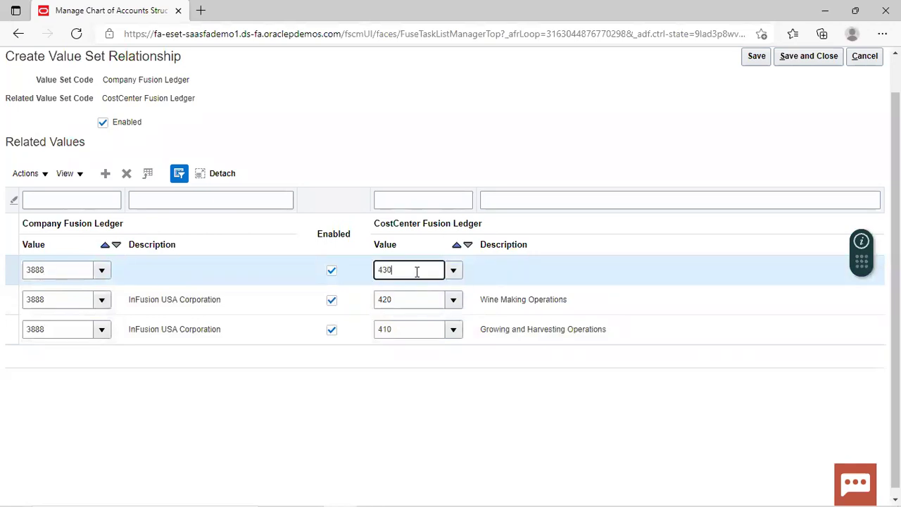
click(370, 485)
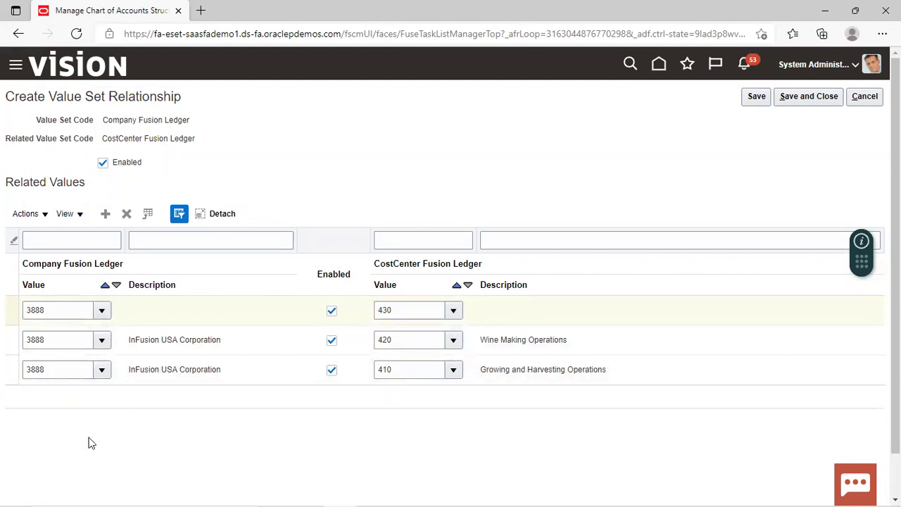
click(807, 98)
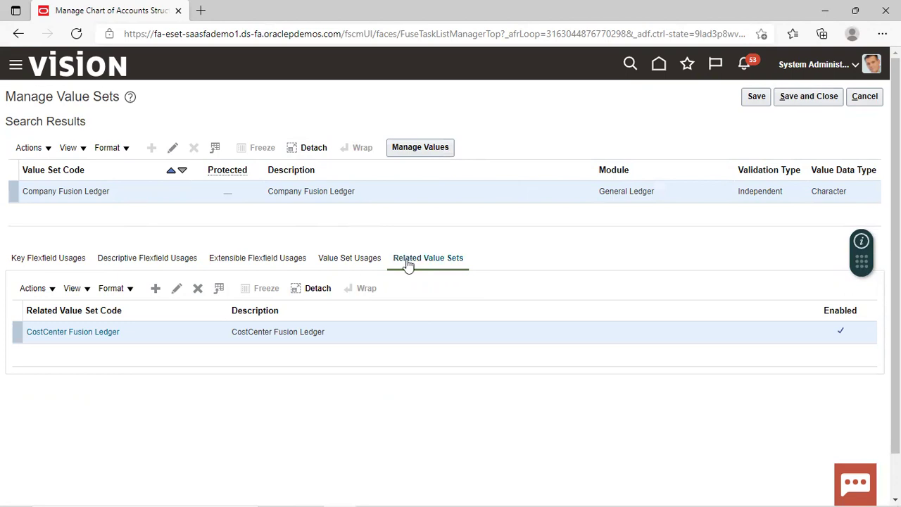
- Create and save another related value set for Company Fusion Ledger, searching "product fusion" and choosing Product Fusion Ledger as its code
click(155, 288)
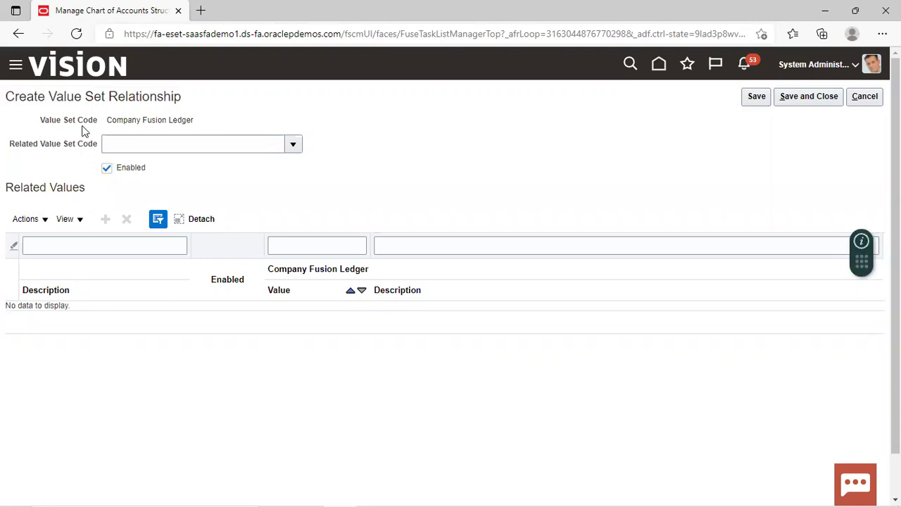
click(293, 146)
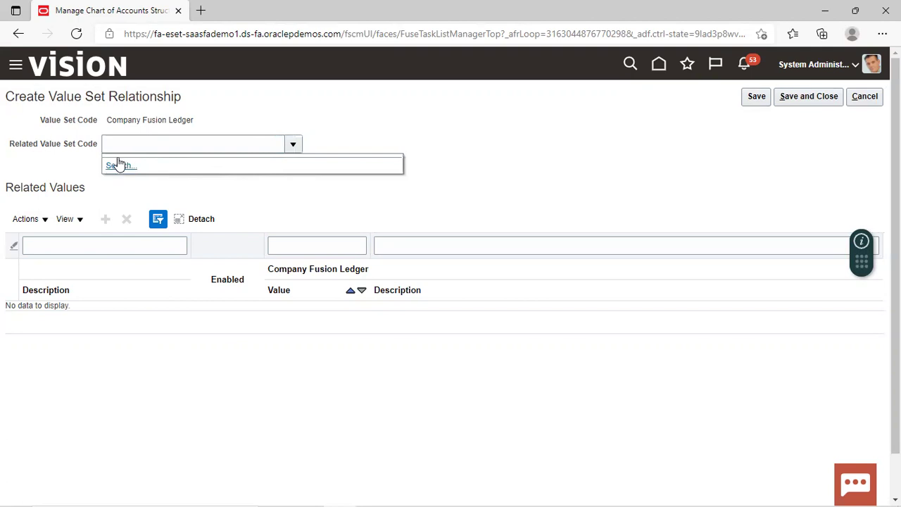
click(112, 169)
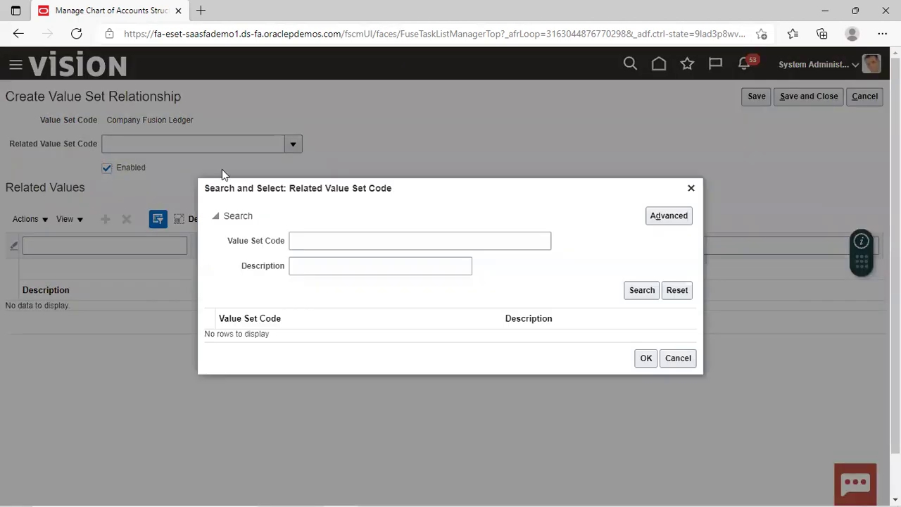
click(305, 244)
text(product fusion)
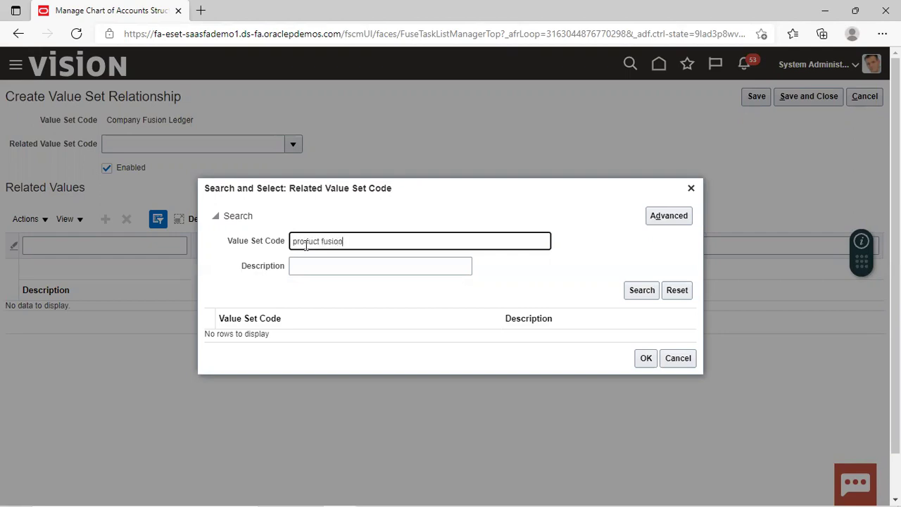
click(636, 298)
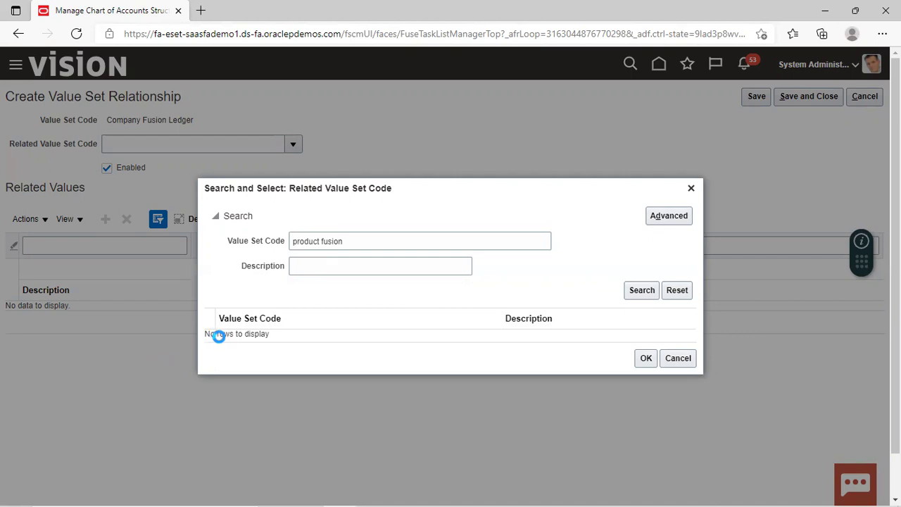
click(642, 291)
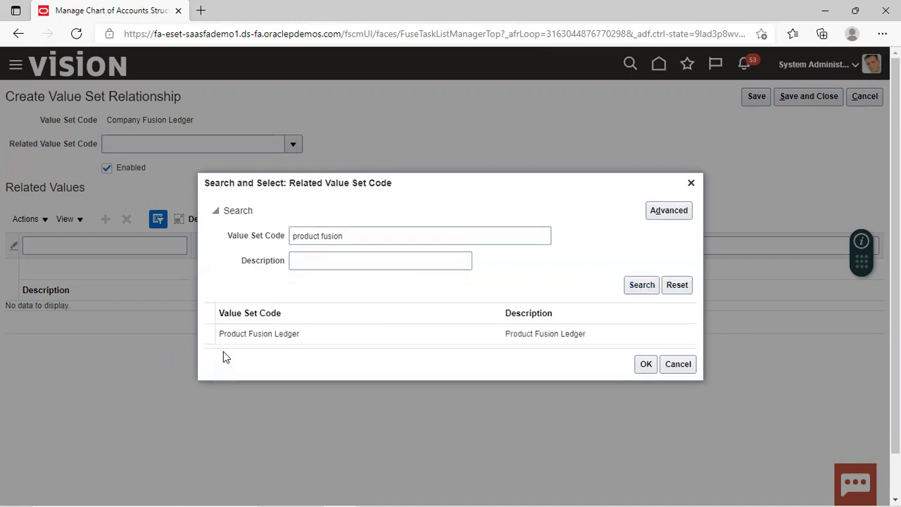
click(205, 337)
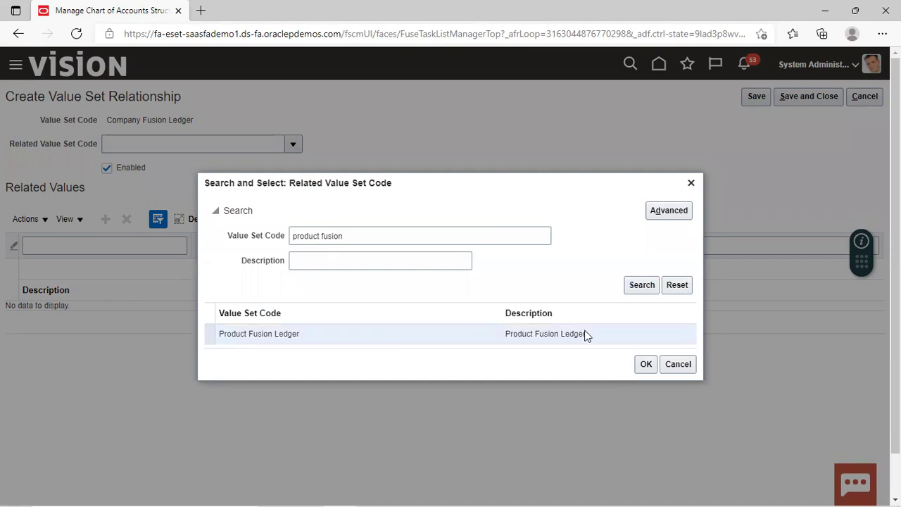
click(646, 365)
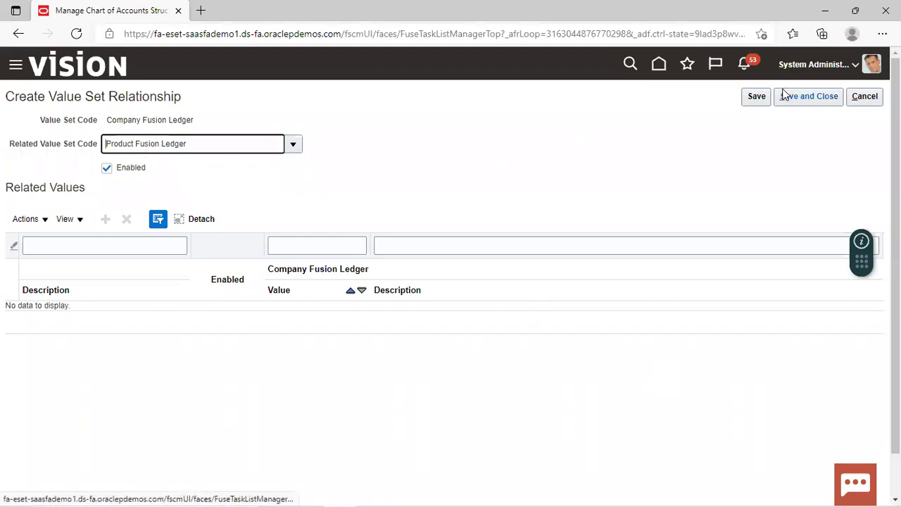
click(758, 103)
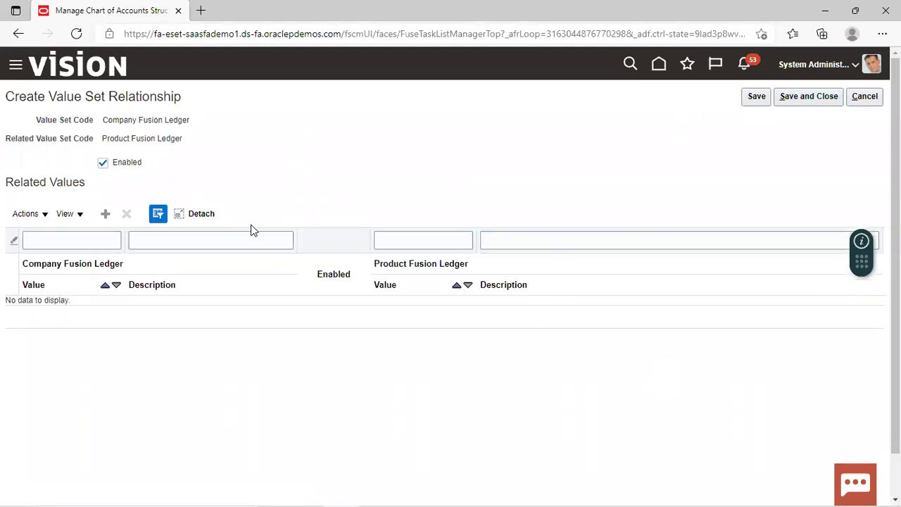
- Add a related values row to the Product Fusion Ledger relationship with Company Fusion Ledger value 3888
click(107, 214)
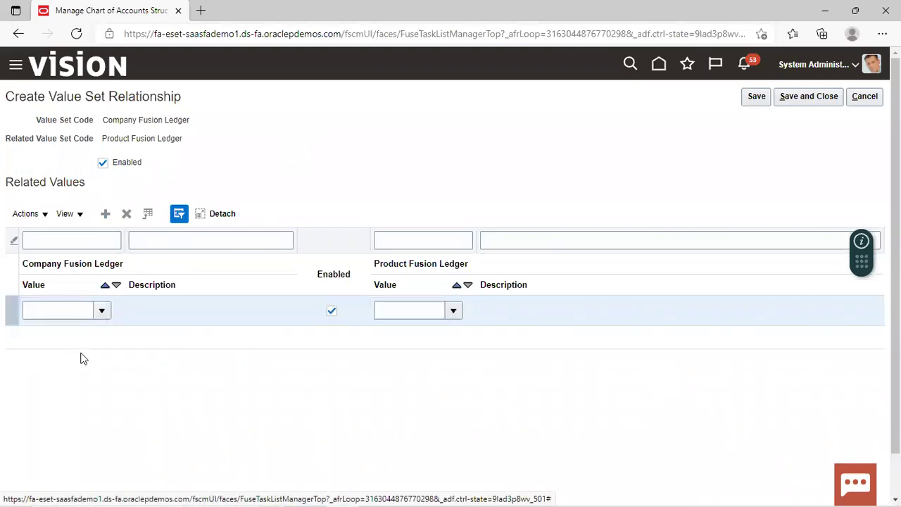
click(49, 312)
text(3888)
click(428, 311)
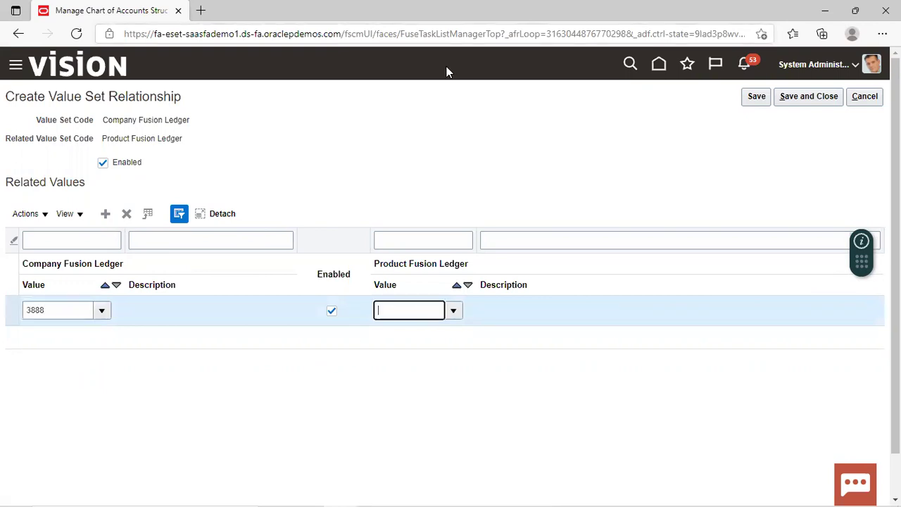
- Set the row's Product Fusion Ledger value to 1111, Handel, by searching the value list
click(454, 311)
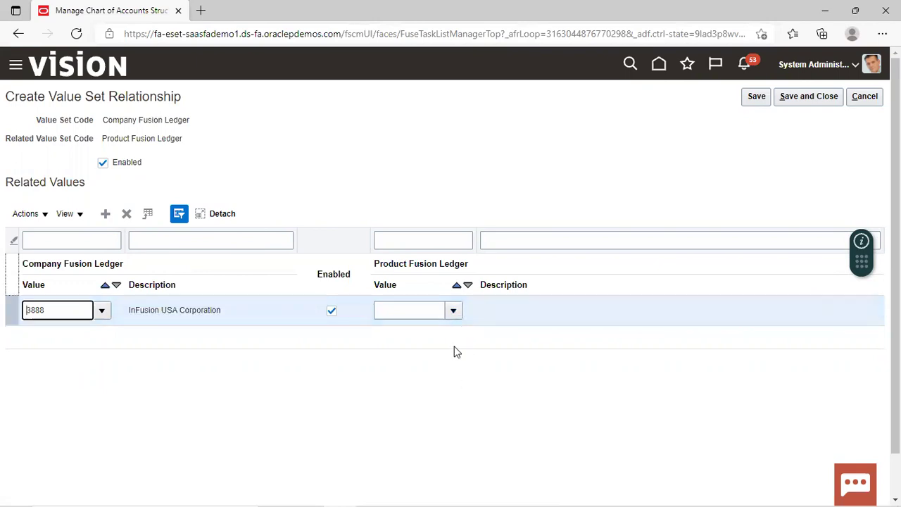
click(454, 312)
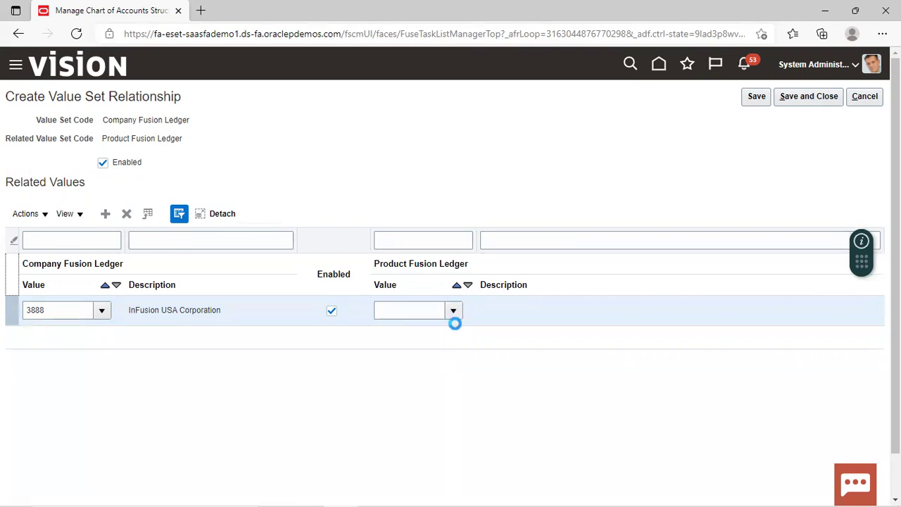
click(453, 312)
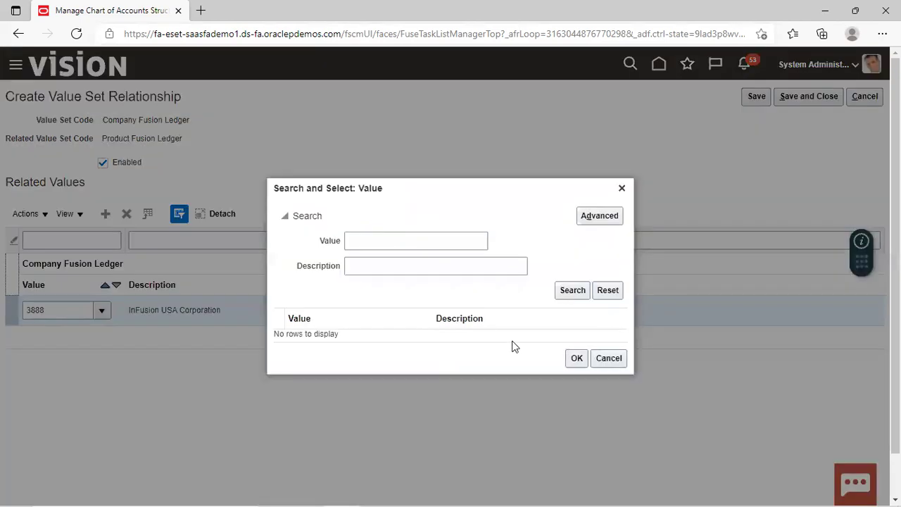
click(567, 291)
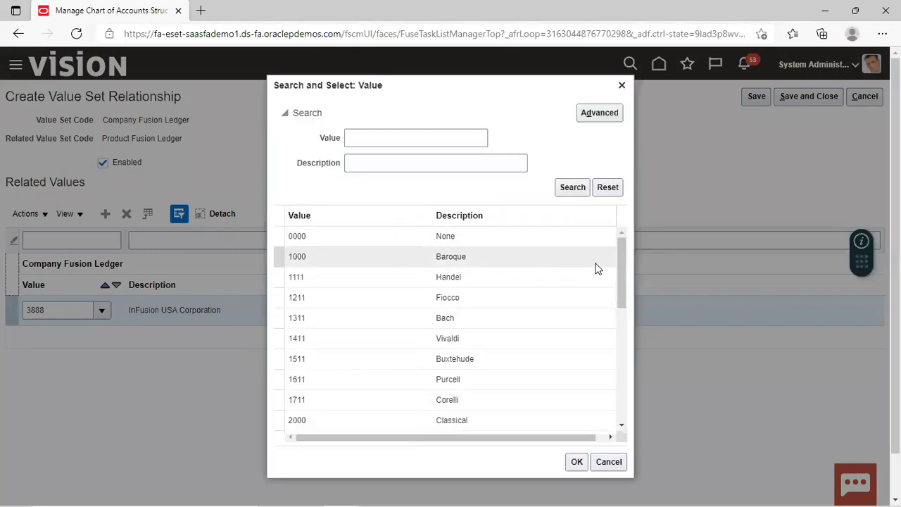
mouse_move(620, 275)
mouse_down()
mouse_move(626, 288)
mouse_move(628, 275)
mouse_up()
click(334, 277)
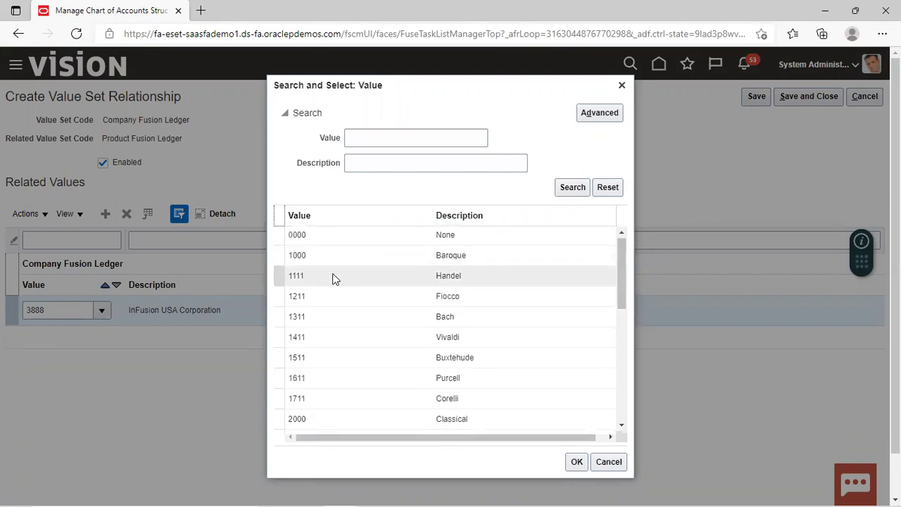
click(578, 462)
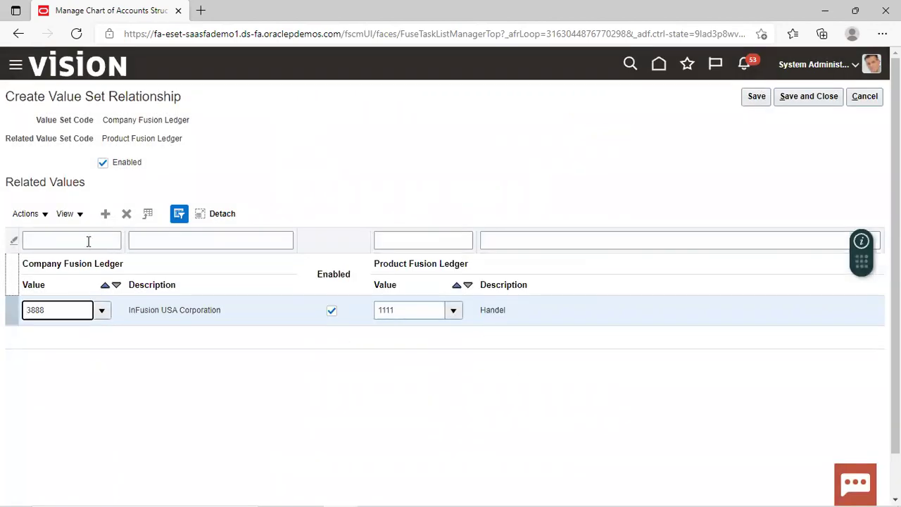
- Add a second related values row mapping company 3888 to Product Fusion Ledger value 1211
click(105, 213)
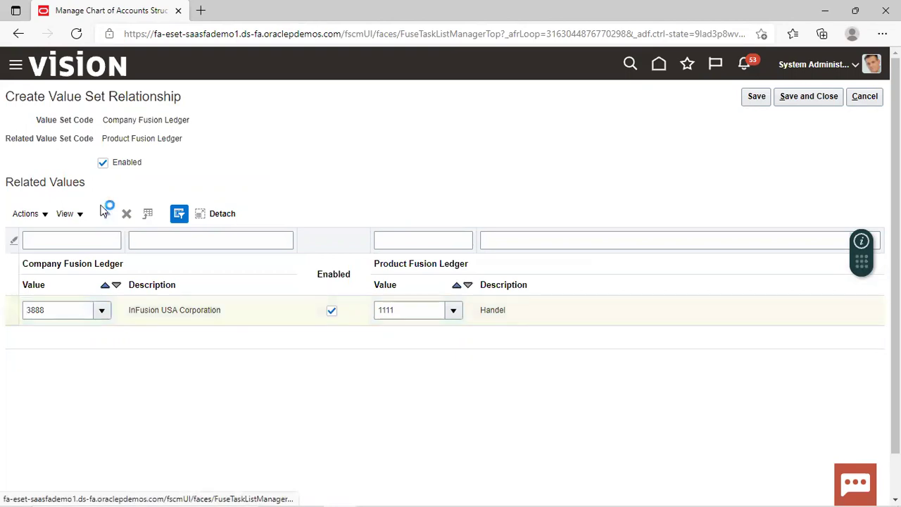
click(47, 309)
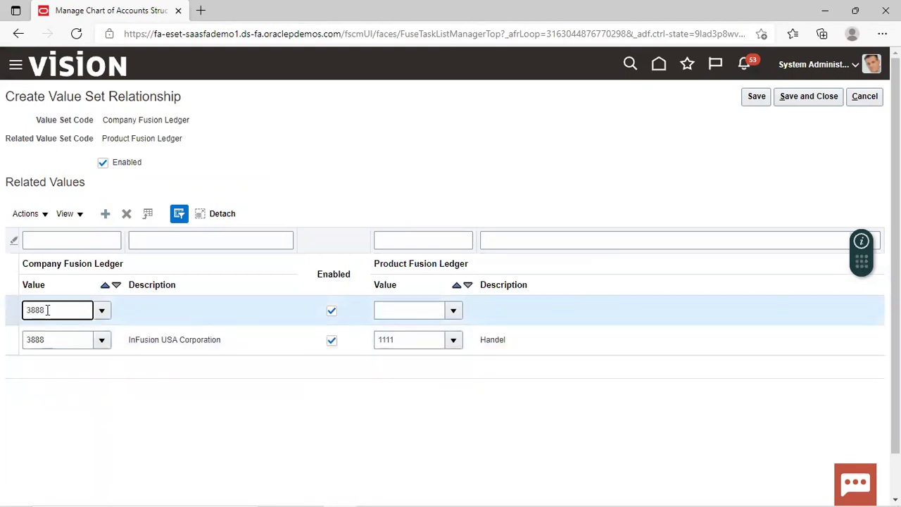
click(396, 323)
click(397, 312)
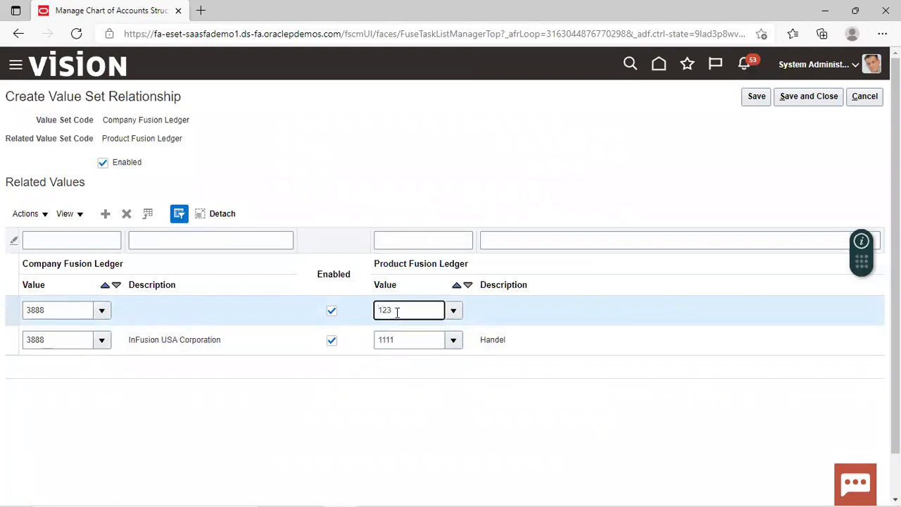
click(253, 423)
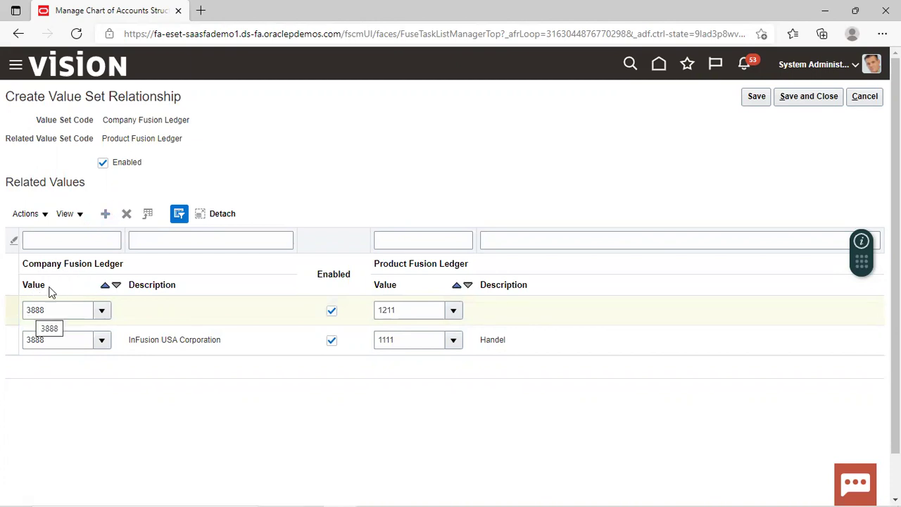
- Add a third related values row mapping company 3888 to Product Fusion Ledger value 1311
click(64, 313)
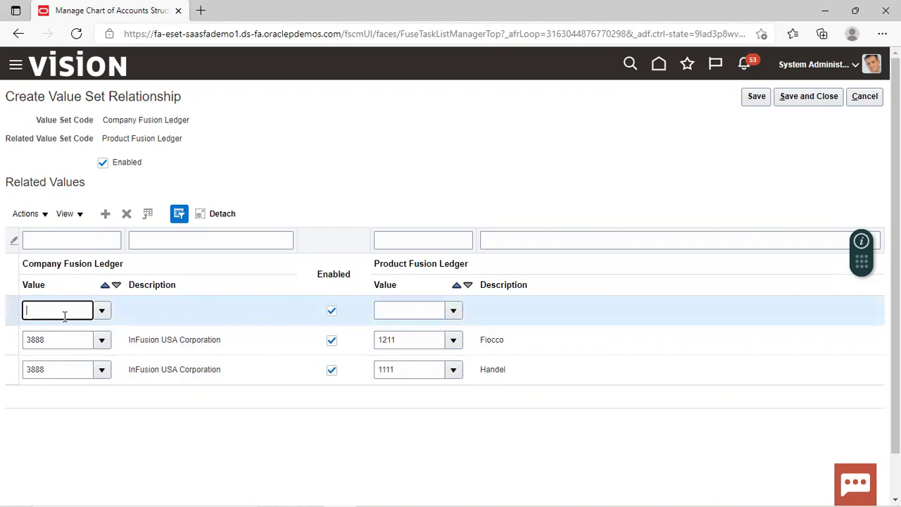
text(3888)
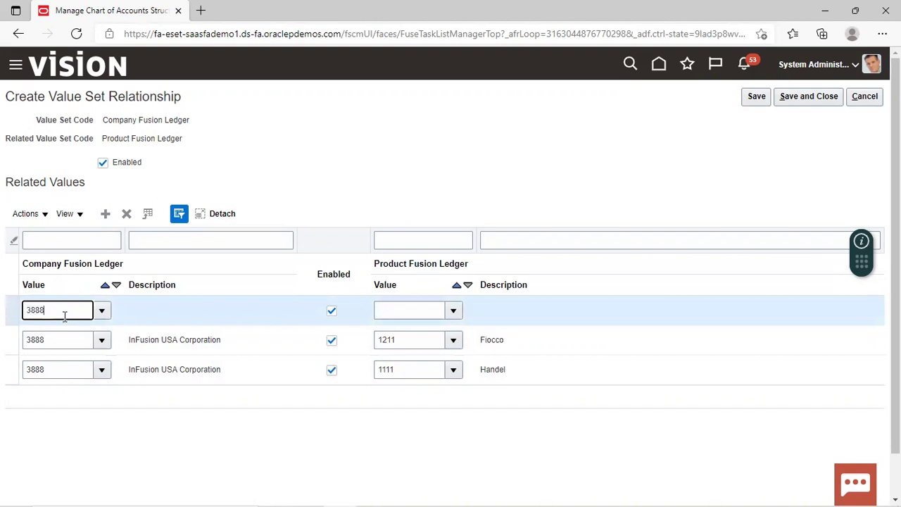
click(421, 311)
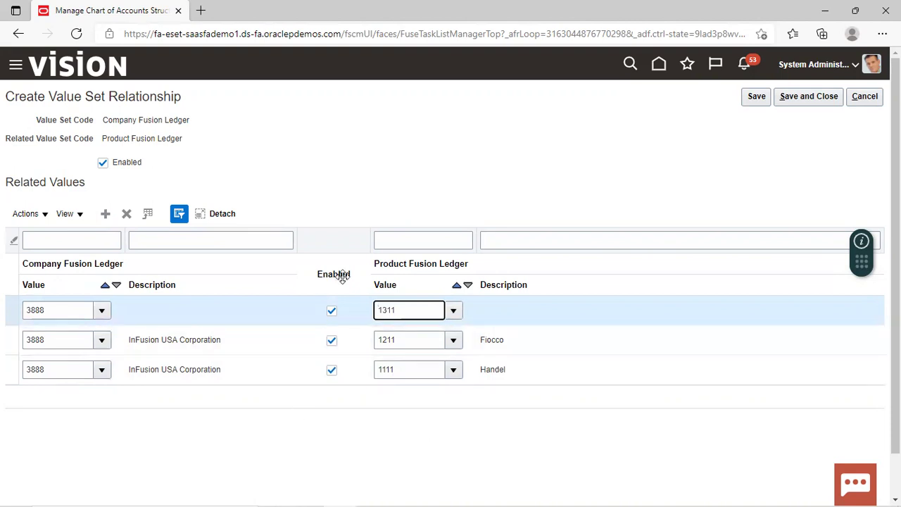
- Save and close the Product Fusion Ledger relationship, and save and close Manage Value Sets to return to the Fusion Ledger structure instance
click(757, 96)
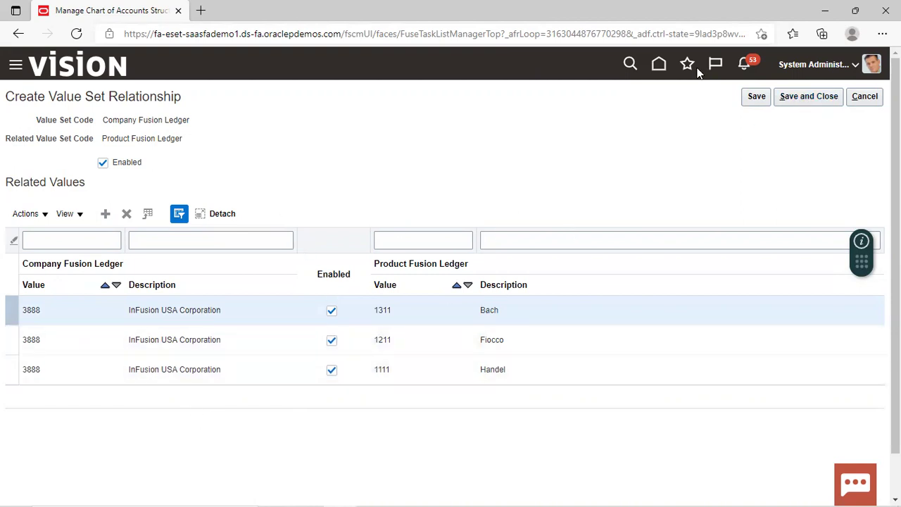
click(816, 96)
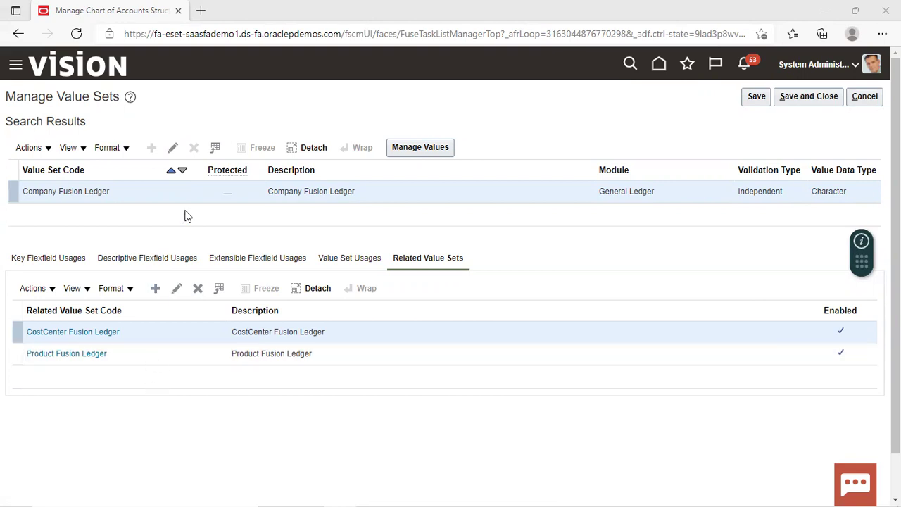
click(821, 100)
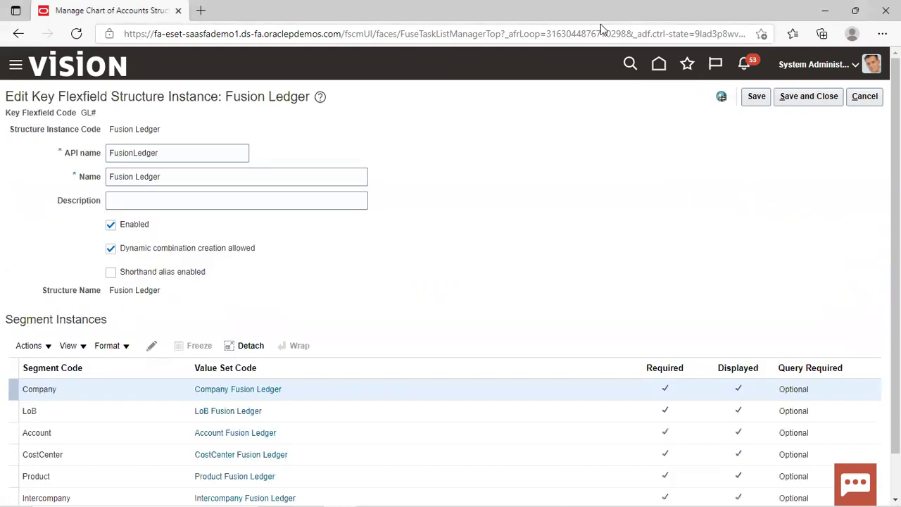